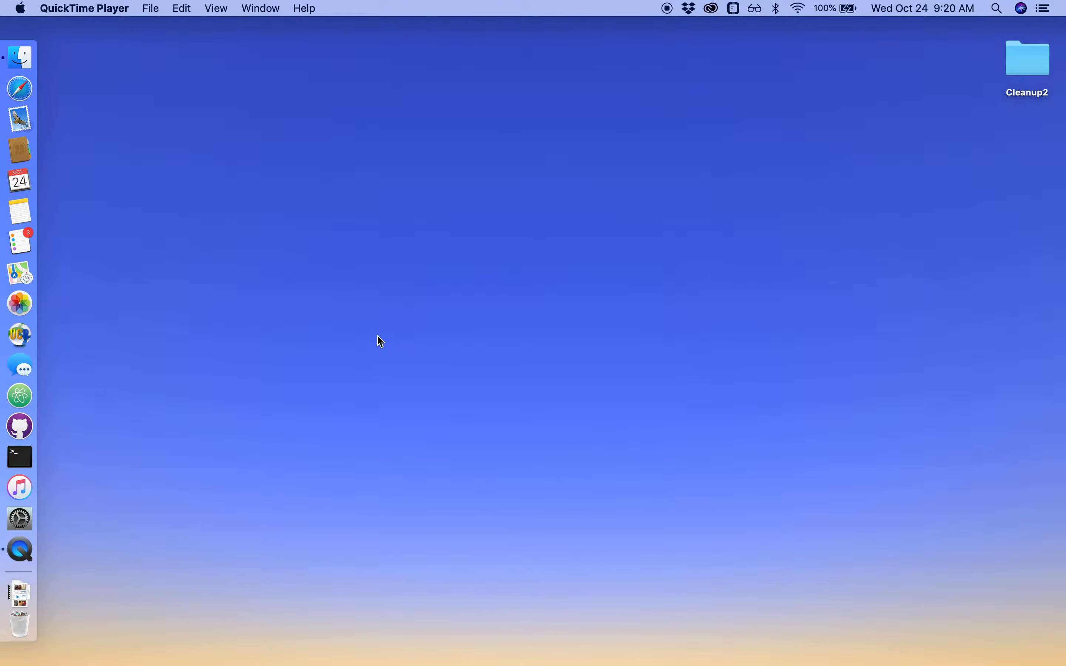
Step: Connect the Cisco AnyConnect client to vpn.ucr.edu/engineering, signing in with the account password
key(F4)
click(301, 91)
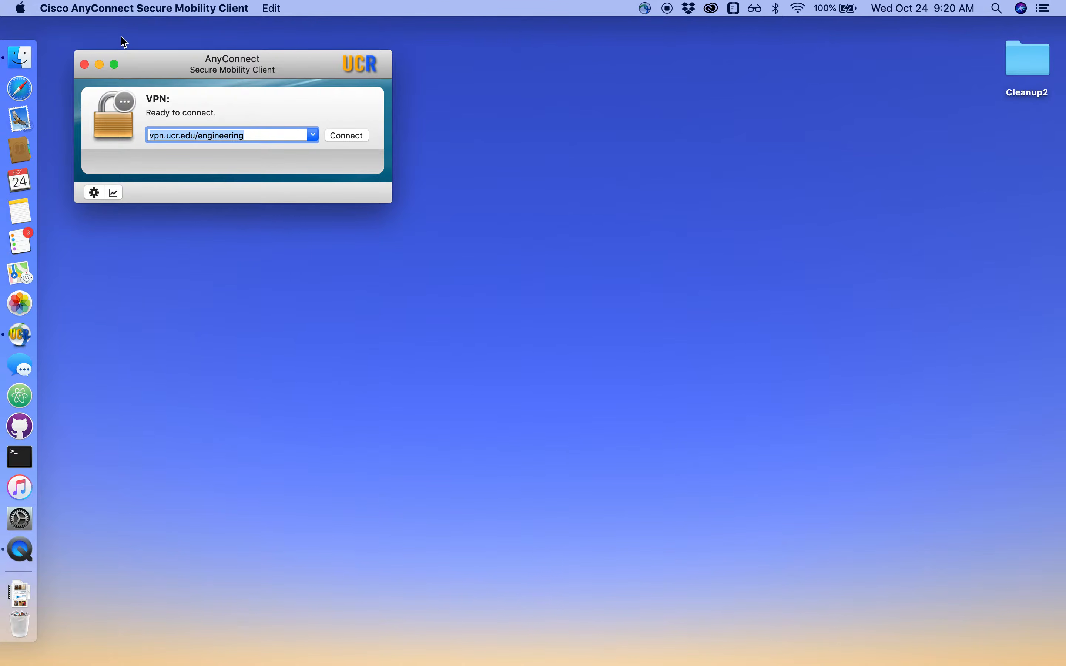
click(352, 136)
text(•••••••••)
key(BackSpace)
key(BackSpace)
key(BackSpace)
key(BackSpace)
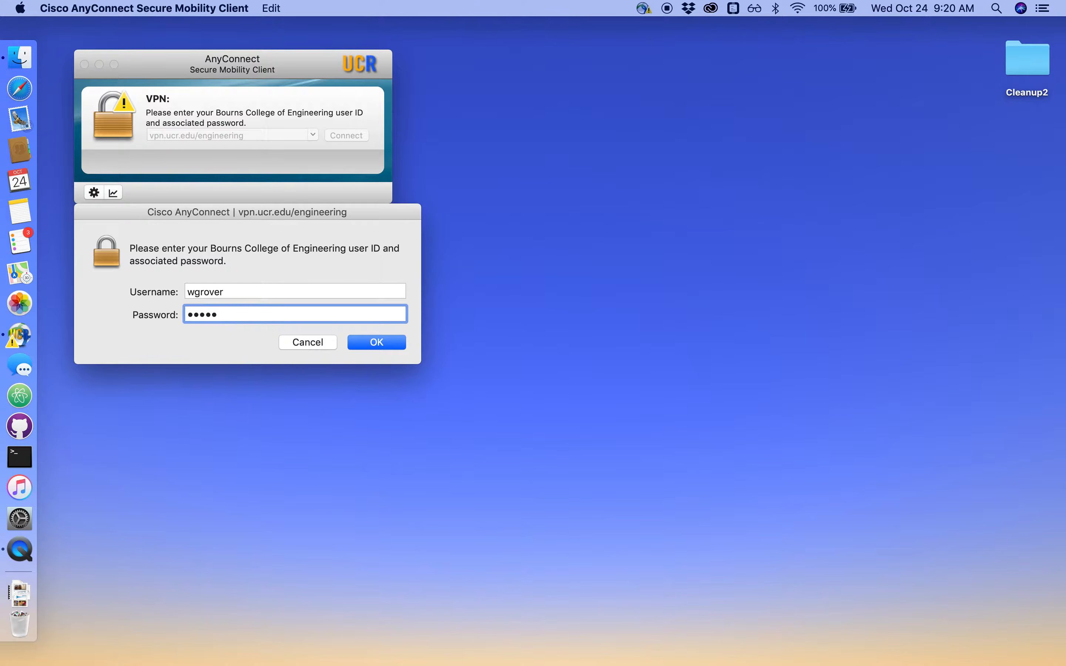
text(••••••••••••••••)
key(Return)
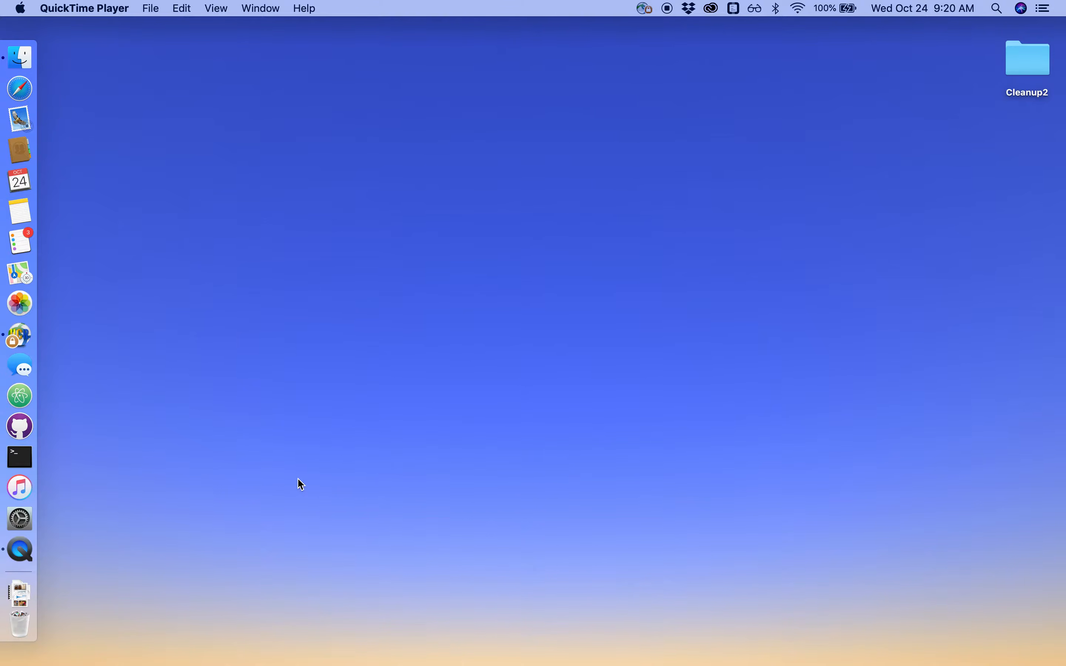
Step: Launch COMSOL Multiphysics from the COMSOL53a (Other) application group and enlarge its window
key(F4)
click(667, 230)
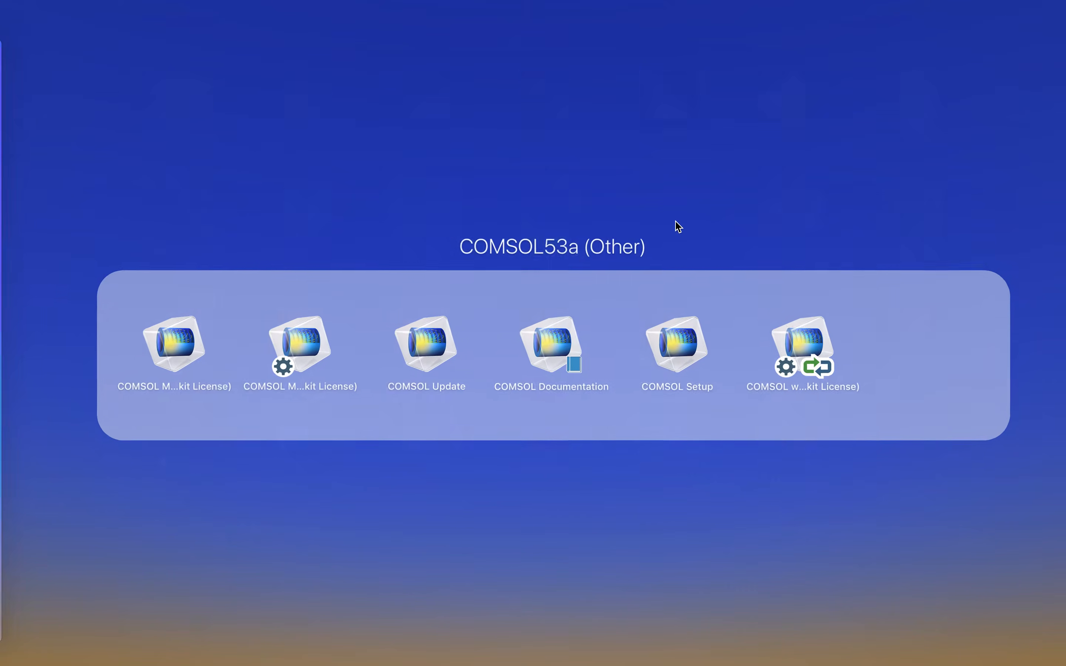
click(174, 344)
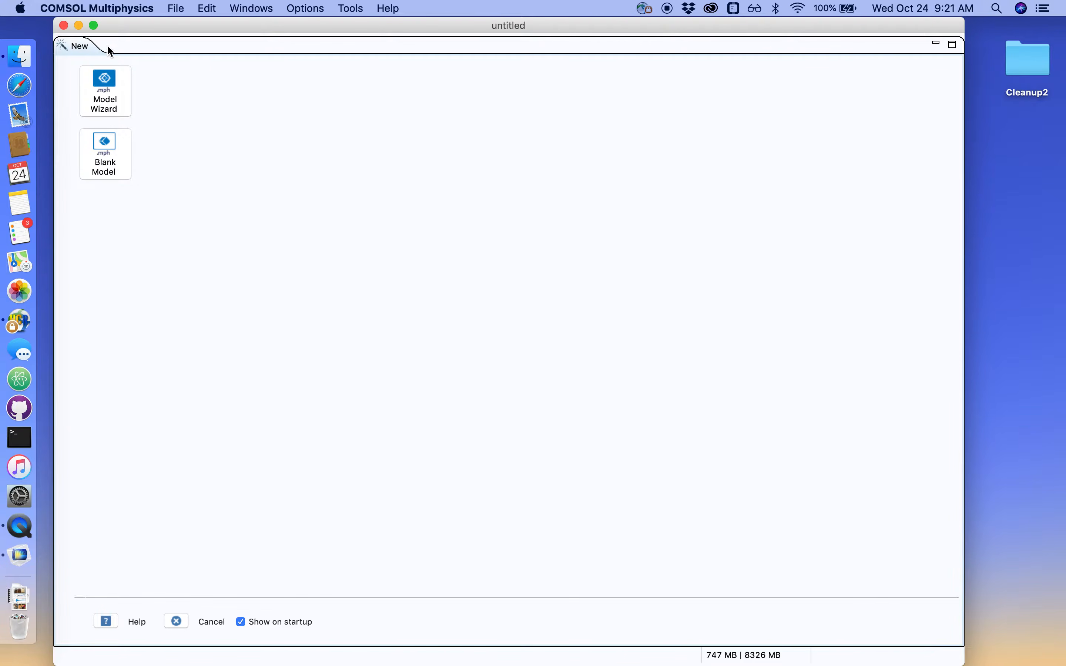
click(93, 25)
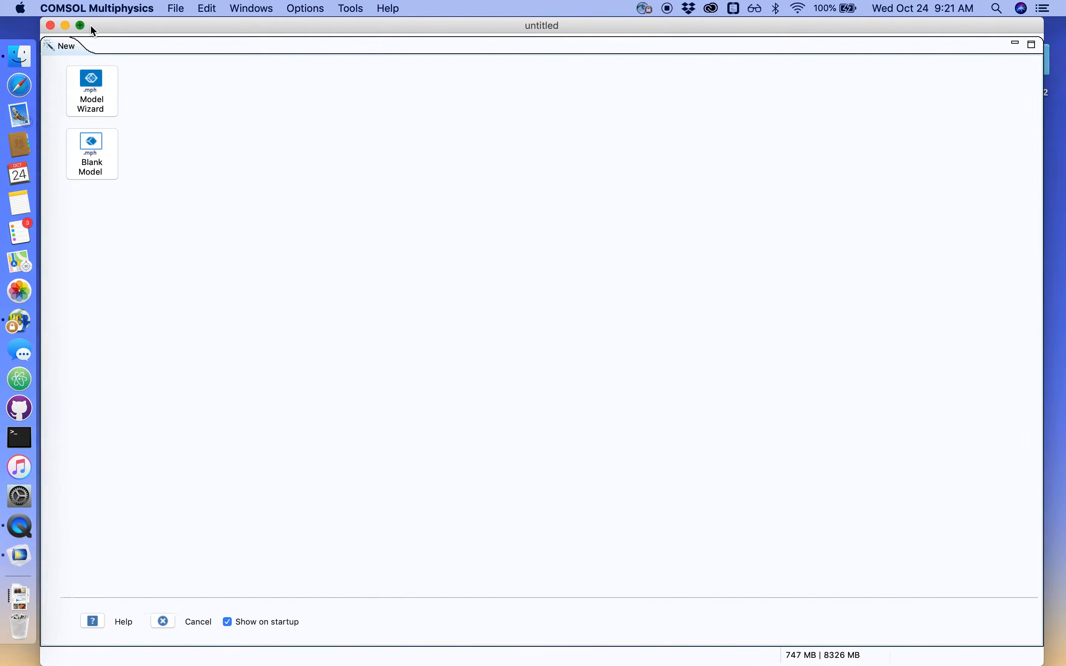
Step: Start a 2D model with the Model Wizard and add the single-phase Laminar Flow (spf) physics interface
click(98, 94)
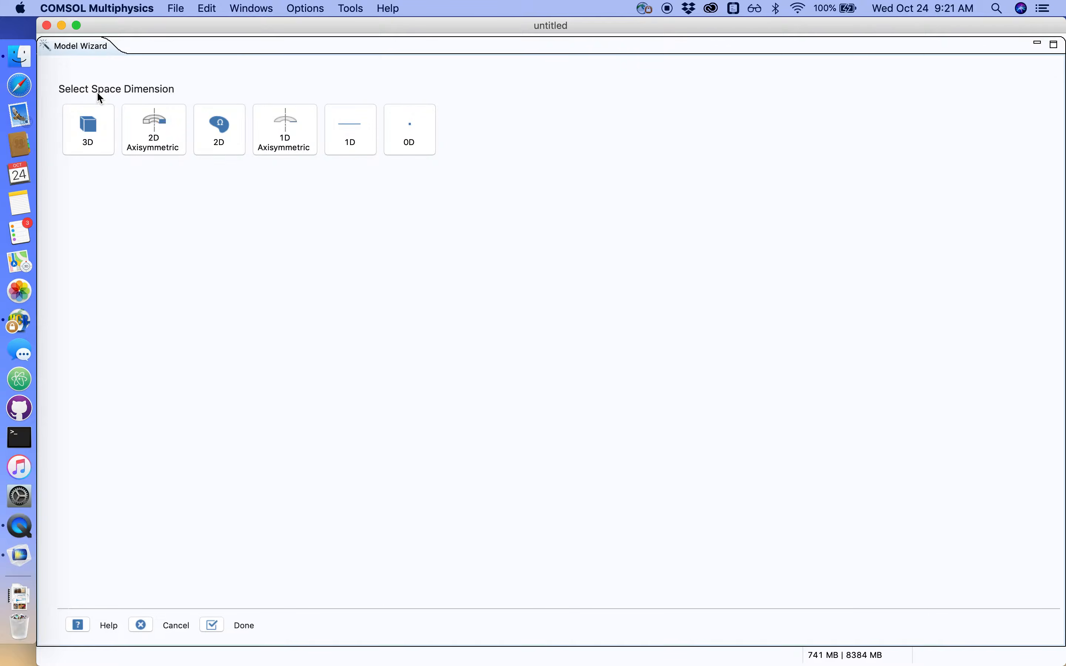
click(224, 139)
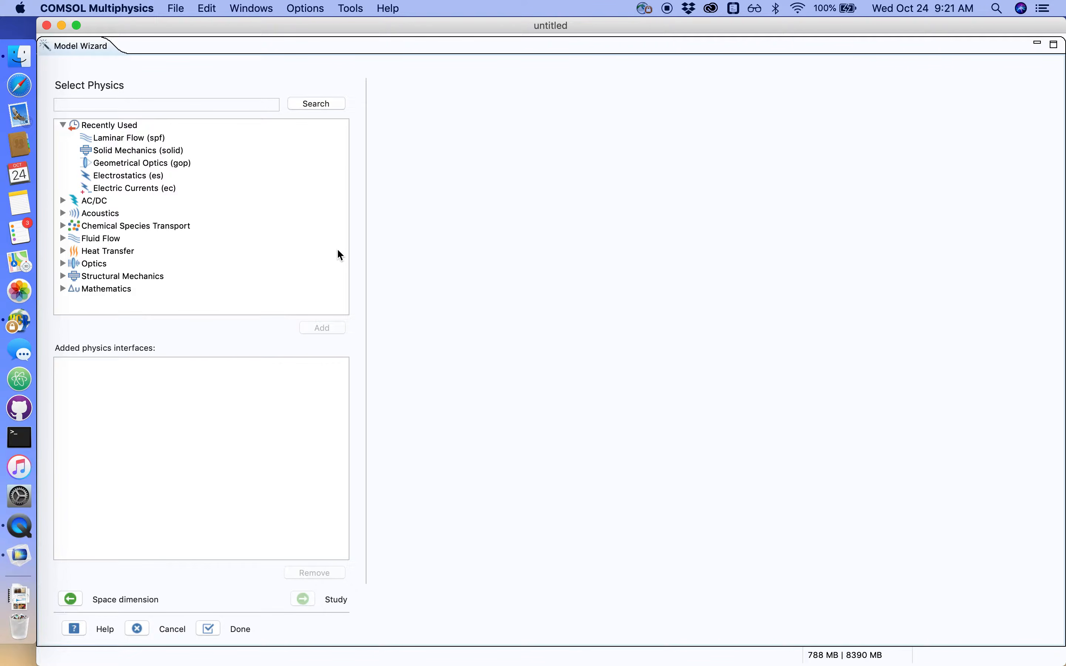
click(123, 135)
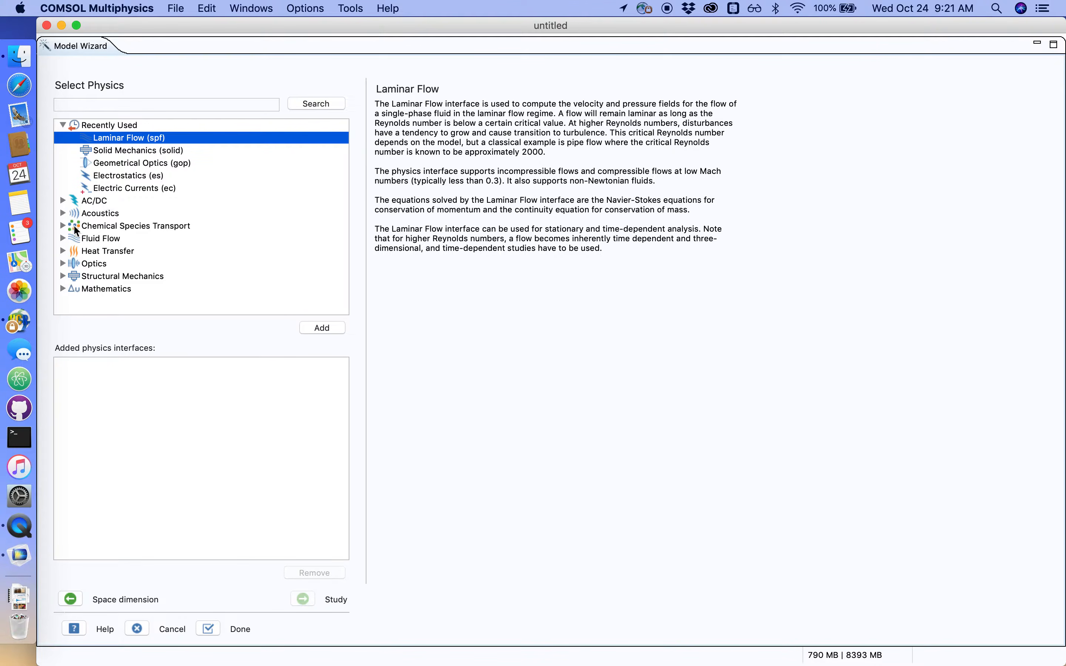
click(62, 238)
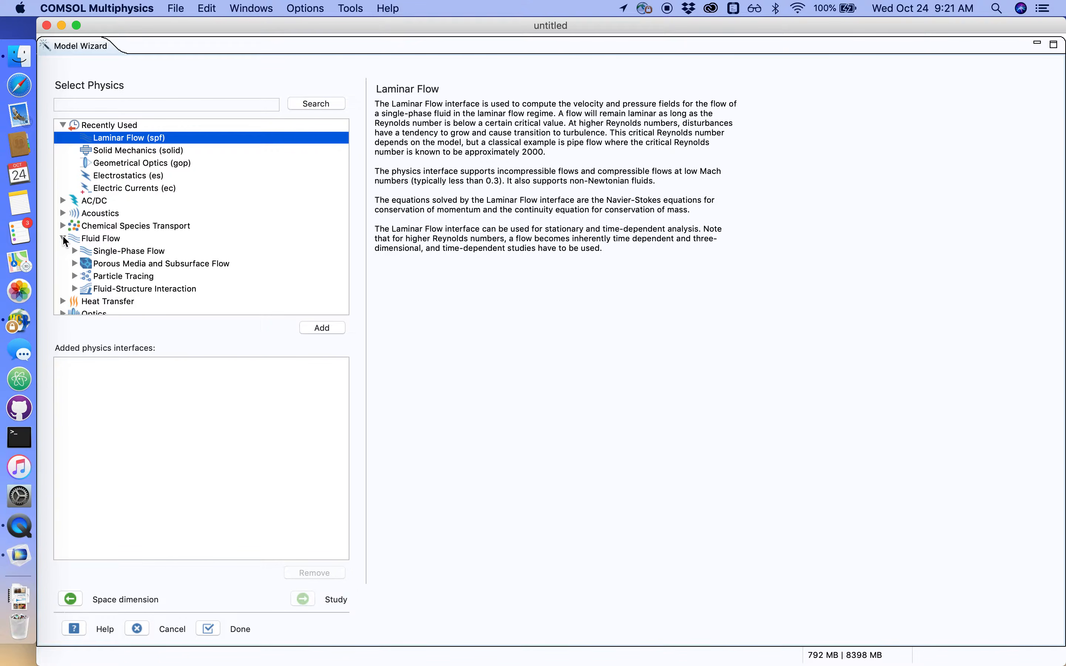
click(75, 250)
click(122, 282)
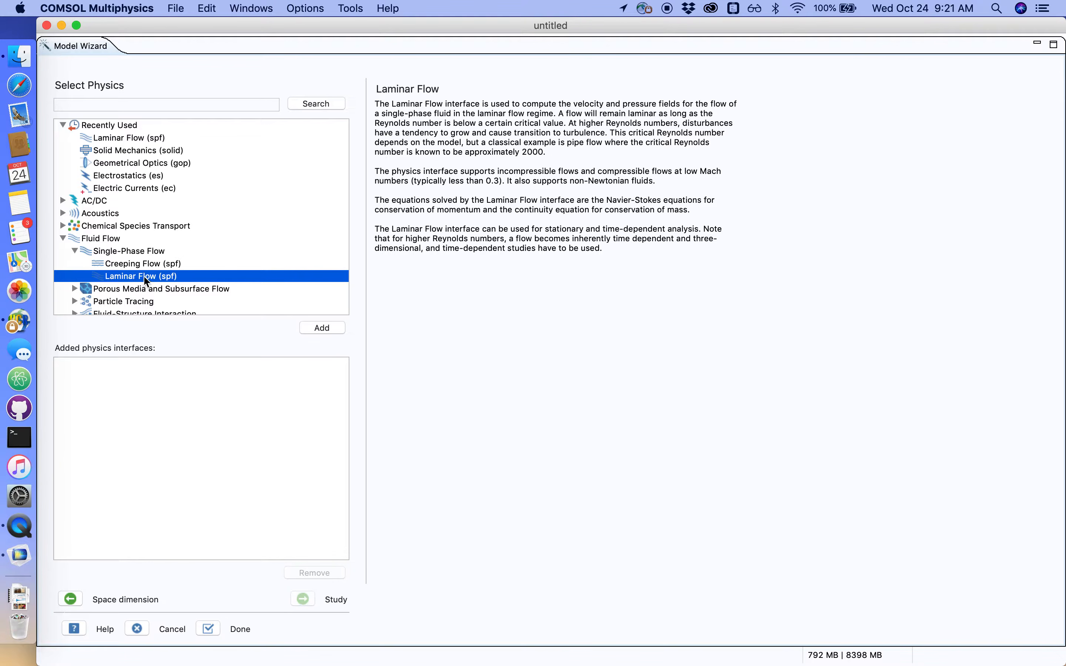
click(318, 328)
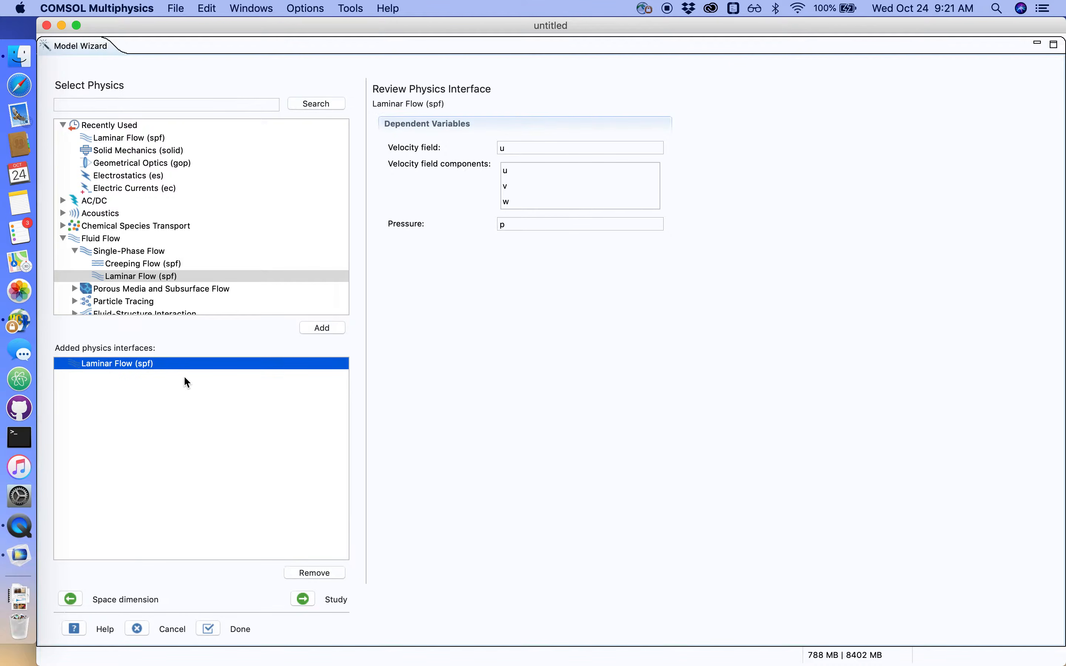
Step: Choose a Stationary study for the laminar flow model and finish the wizard
click(302, 599)
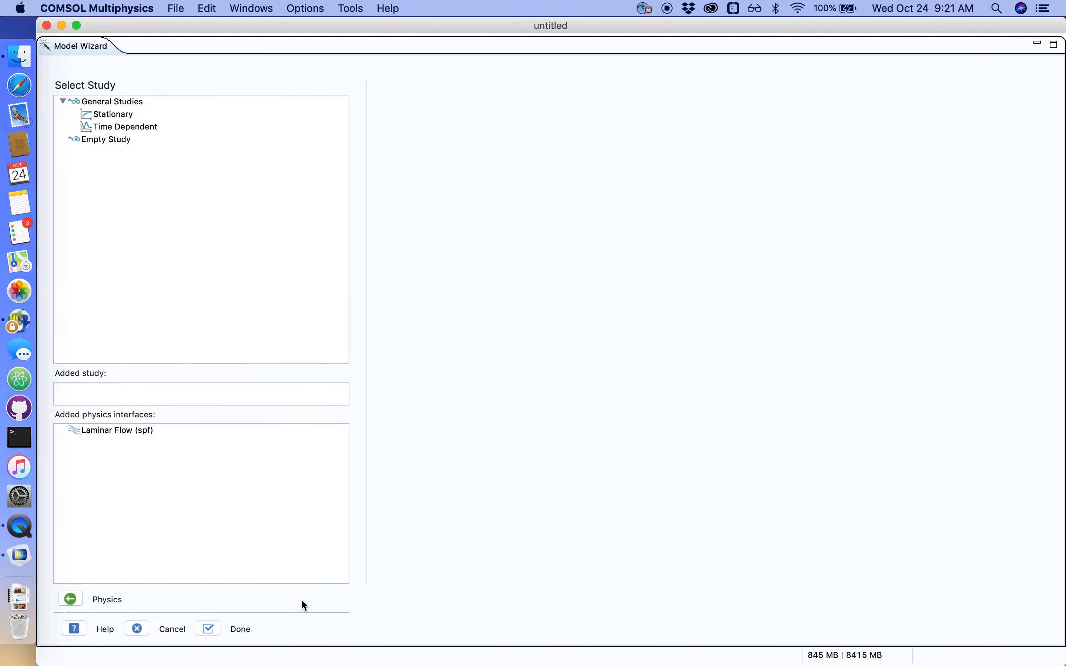
click(118, 115)
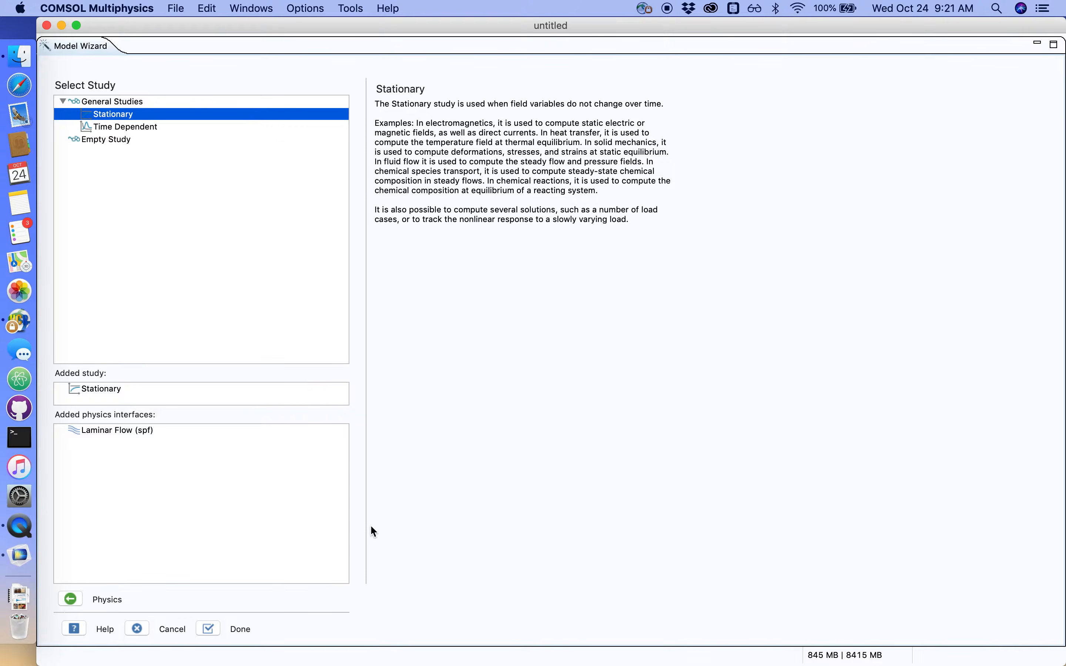
click(210, 628)
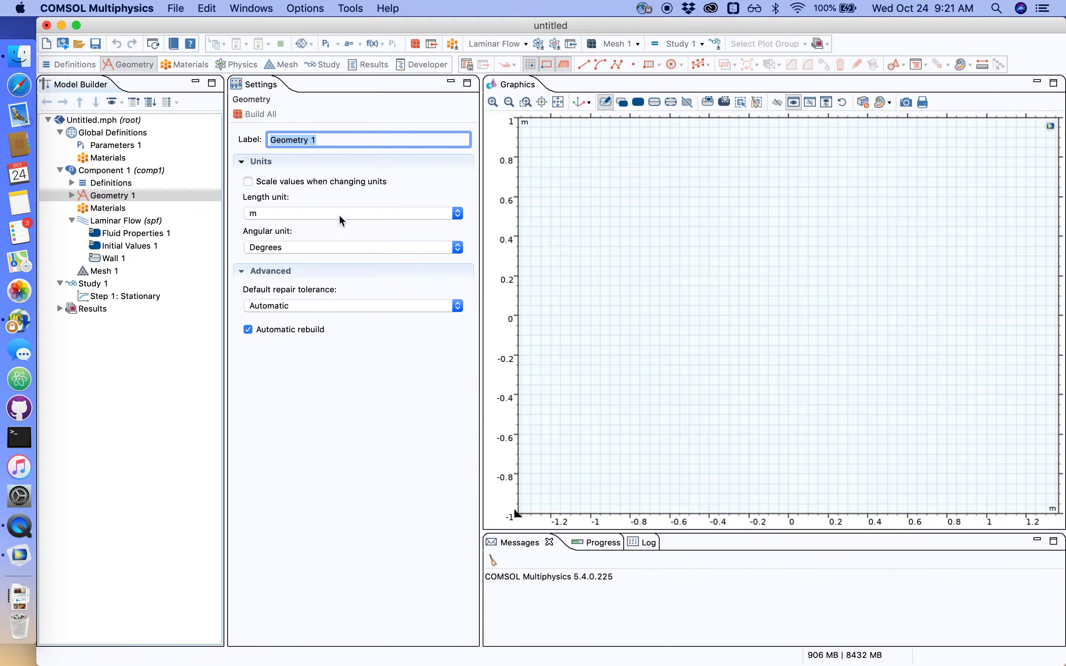
Step: Set the geometry's length unit to mm
click(282, 216)
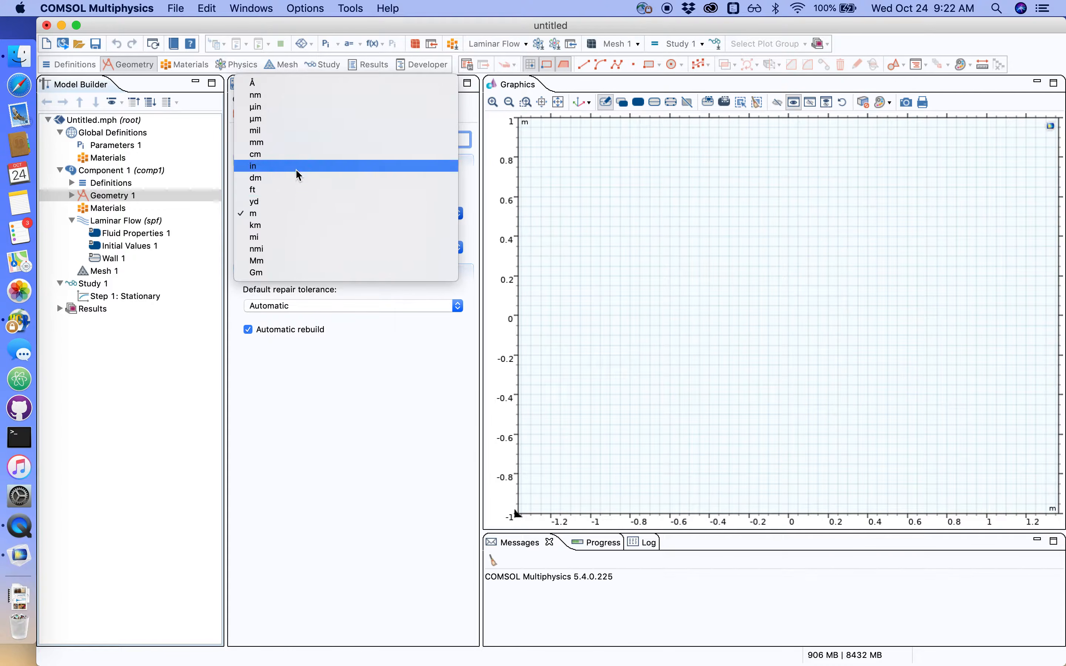
click(289, 142)
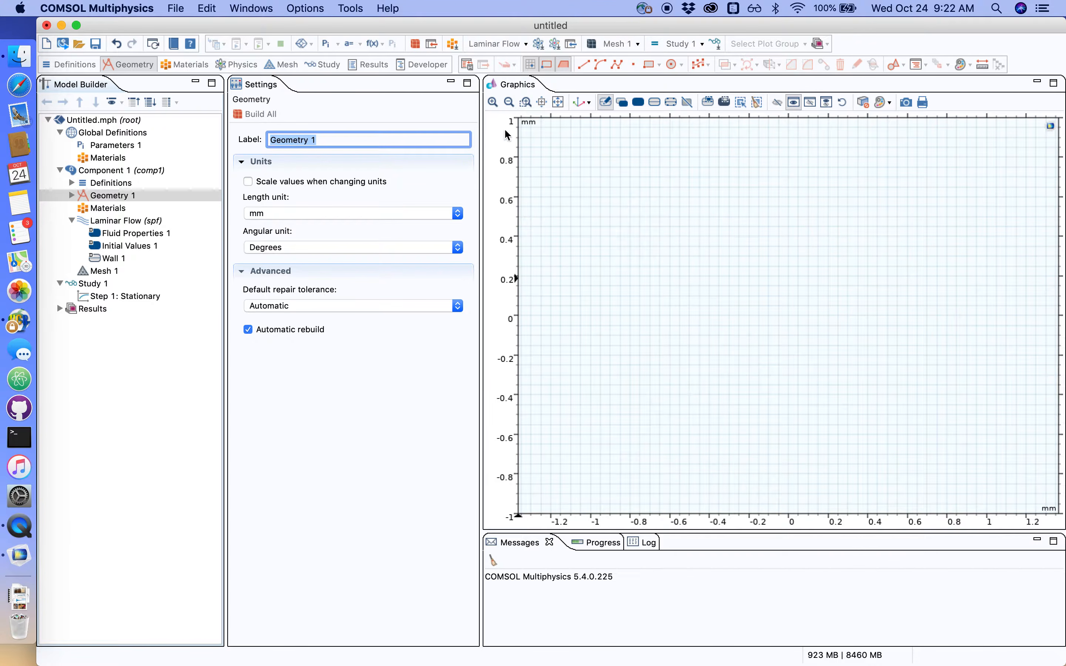
Step: Draw a 2 by 7 mm vertical rectangle cornered at (-4, 7) and a 19 by 2 mm horizontal one below it at (-12, 5)
click(509, 103)
click(509, 102)
click(508, 102)
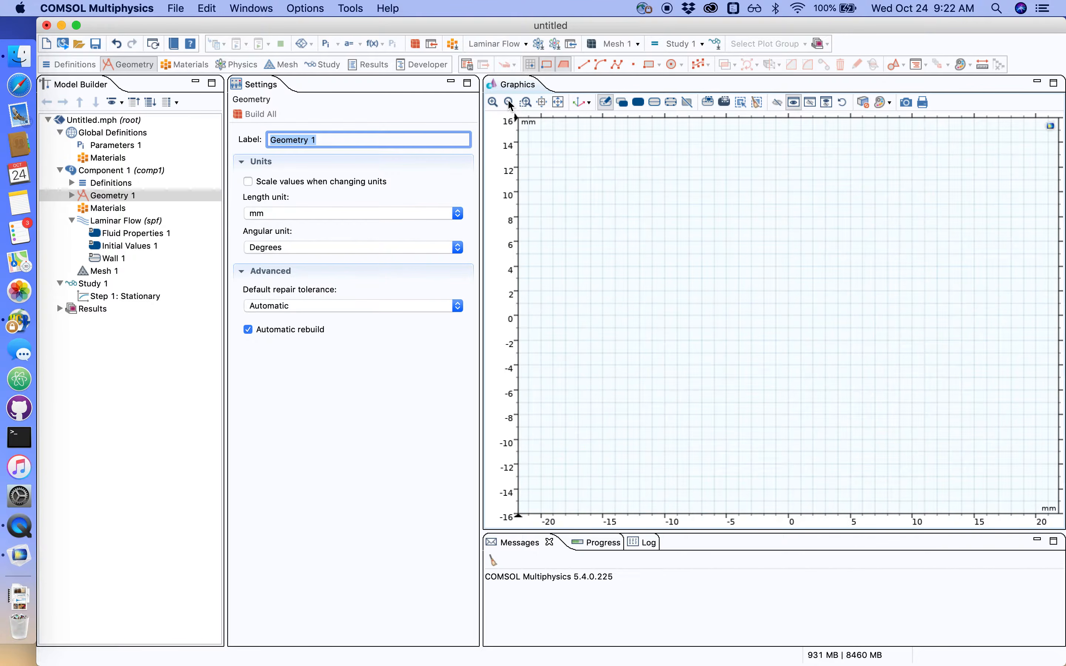
click(492, 102)
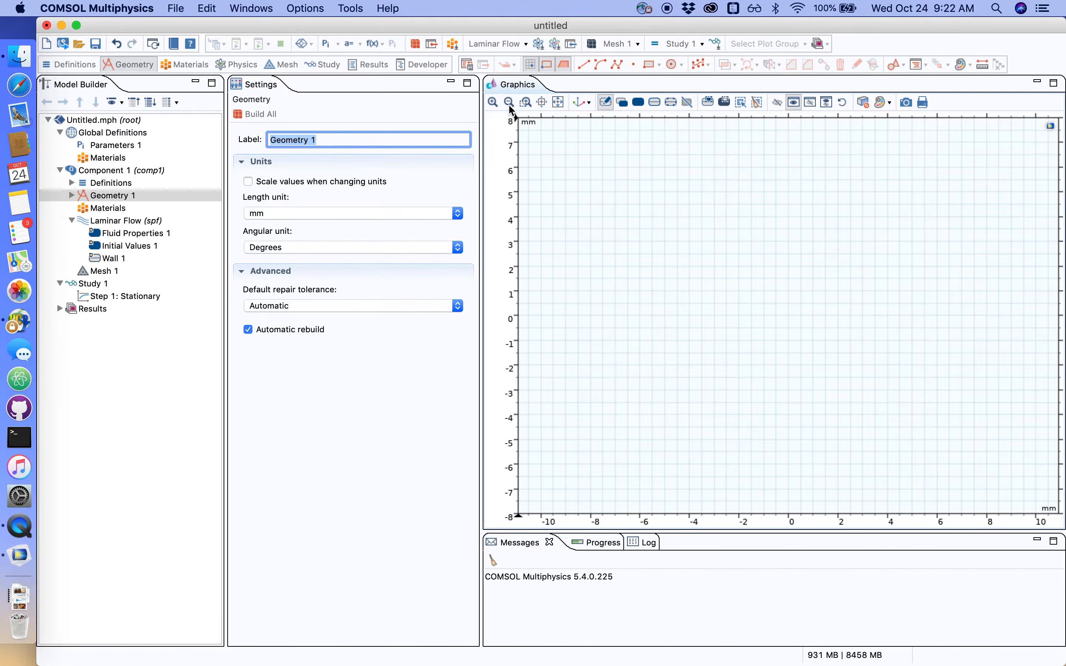
click(504, 104)
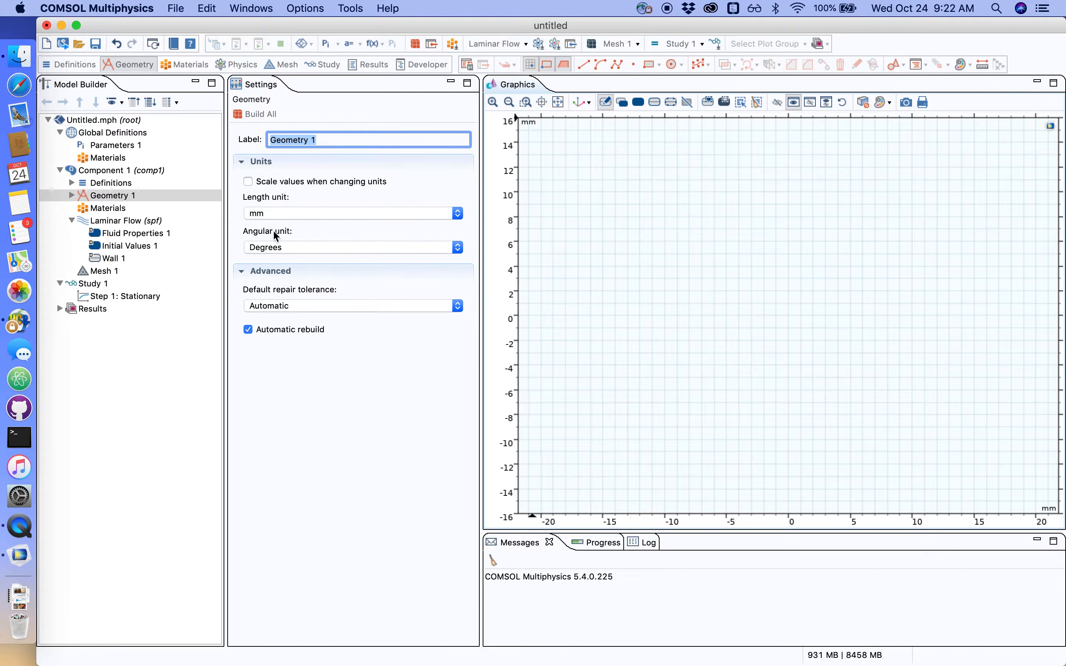
click(651, 68)
drag(738, 142, 764, 234)
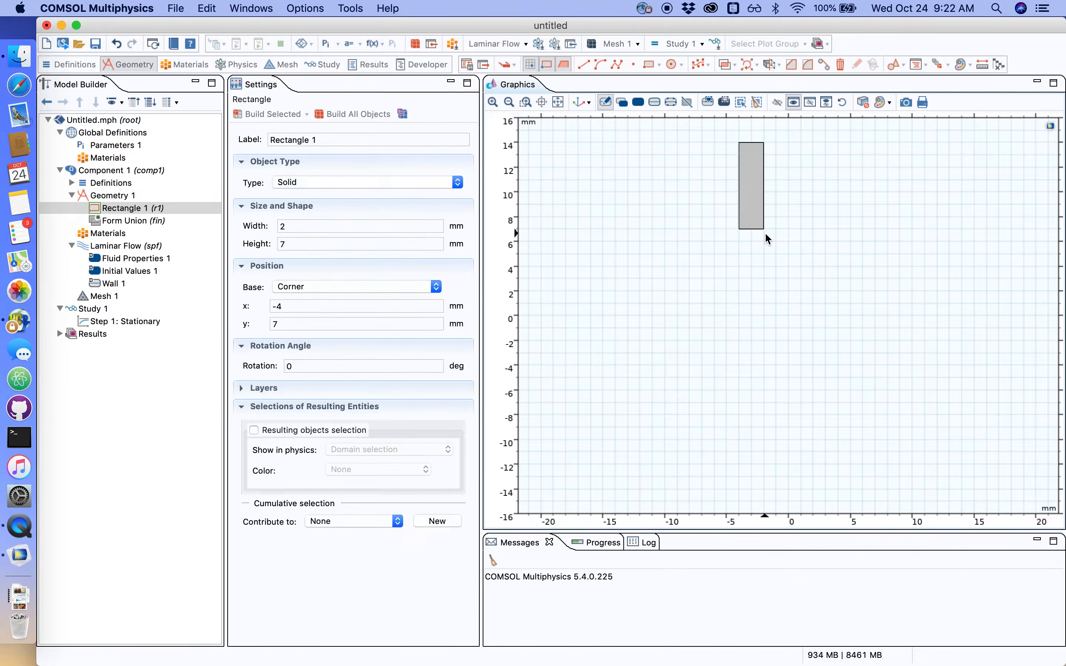
click(647, 64)
drag(644, 226, 875, 257)
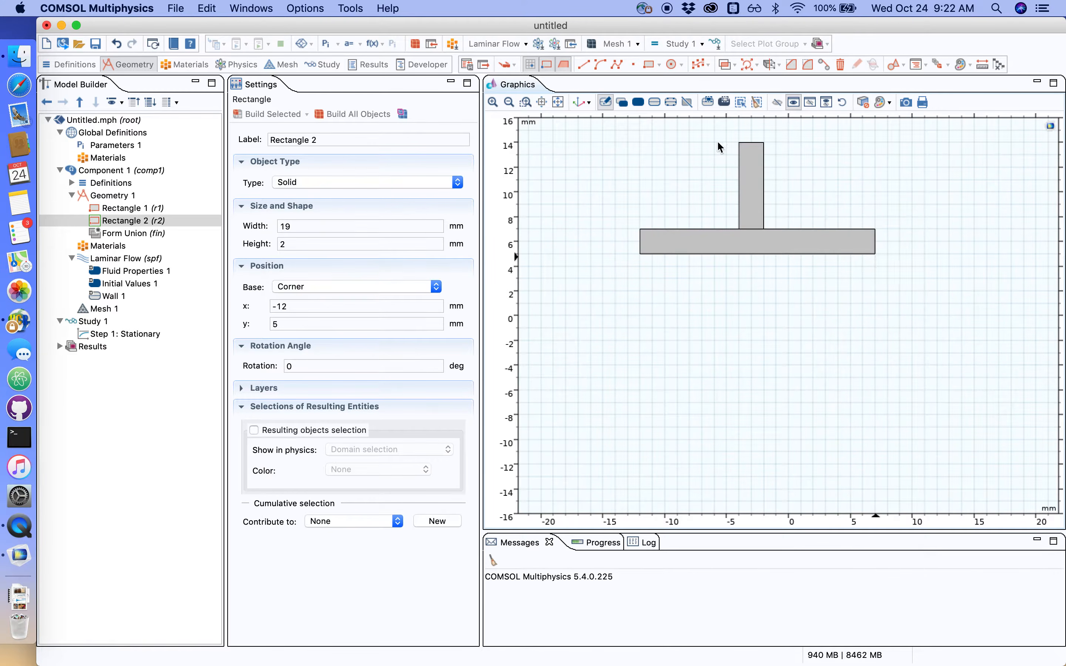
Step: Draw two 2 by 6 mm vertical rectangles hanging from the horizontal bar's ends, cornered at (-12, -1) and (5, -1)
click(649, 66)
drag(640, 254, 664, 328)
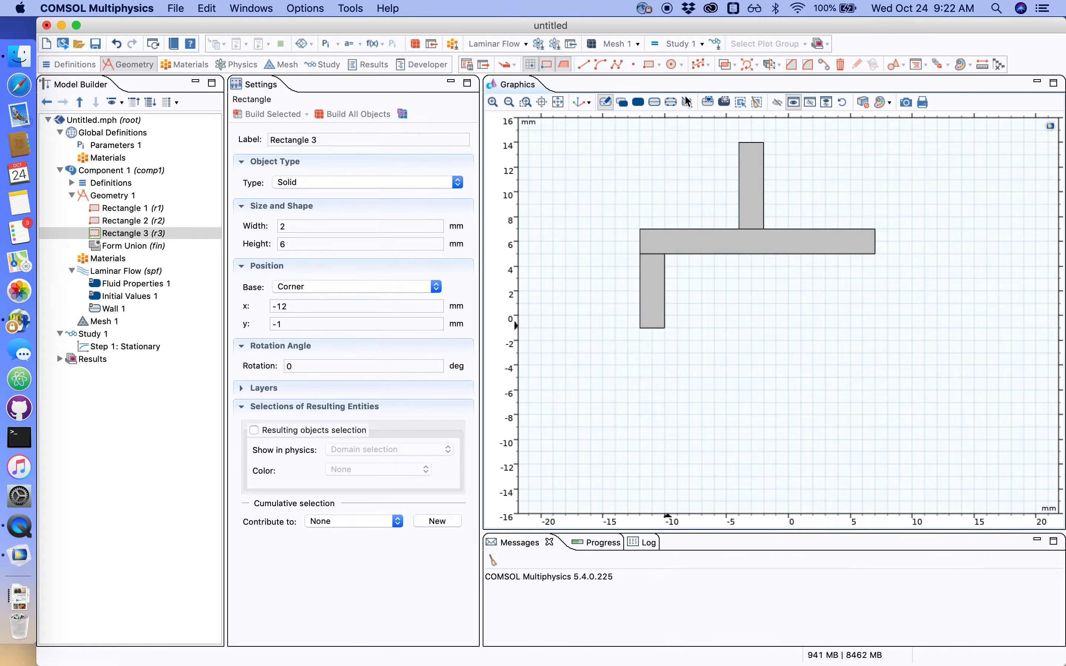
click(649, 65)
drag(852, 255, 878, 331)
Step: Close the loop with a 19 by 2 mm rectangle at (-12, -3) and draw a 2 by 7 mm outlet channel below it at (-4, -10)
click(649, 65)
drag(640, 328, 876, 353)
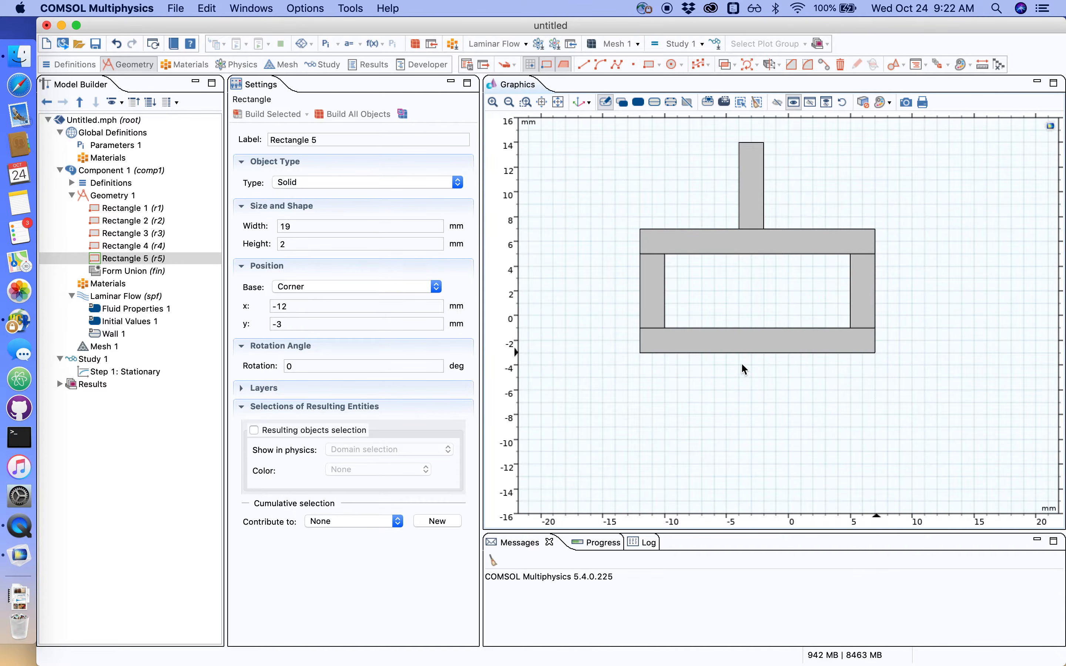
click(650, 65)
drag(739, 353, 758, 437)
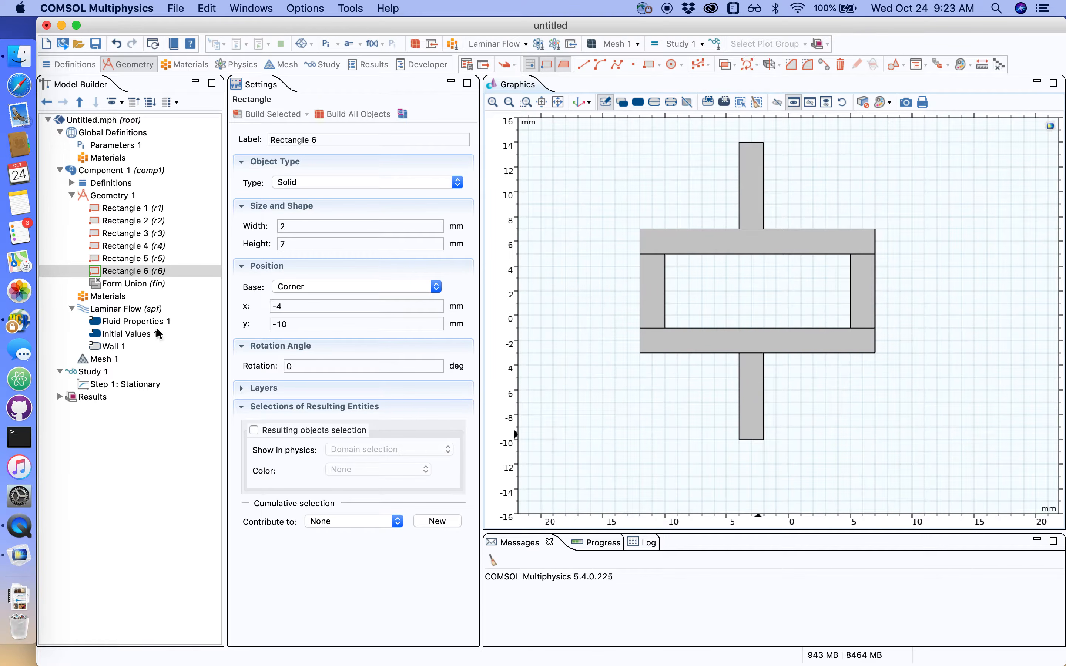
Step: Add Water from the Liquids material library to the component, and close the material library
click(109, 299)
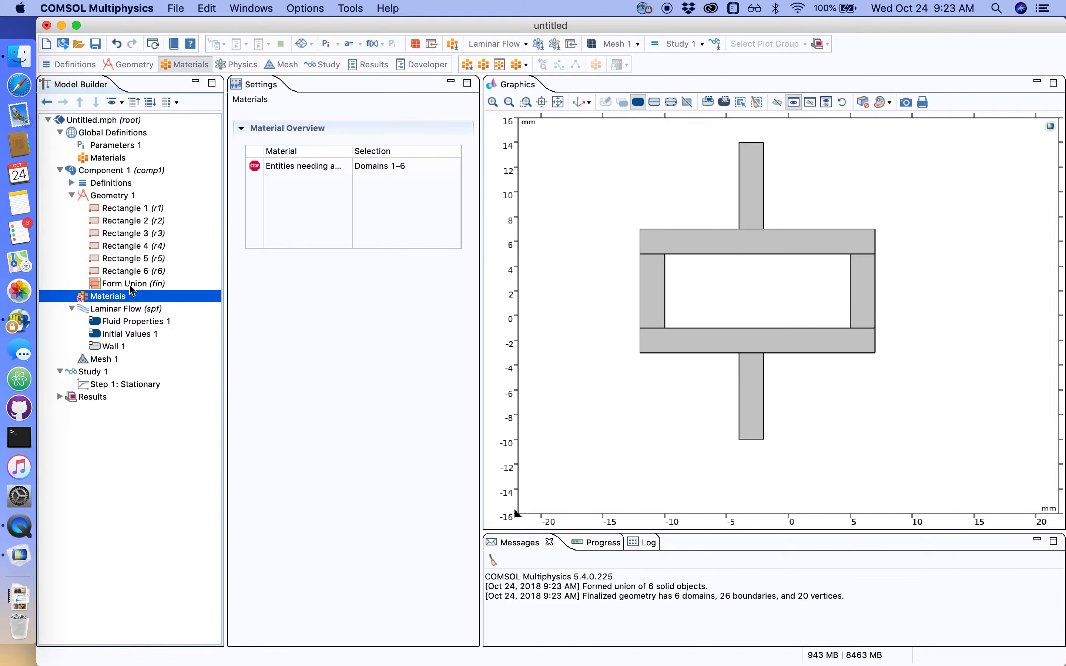
right_click(110, 300)
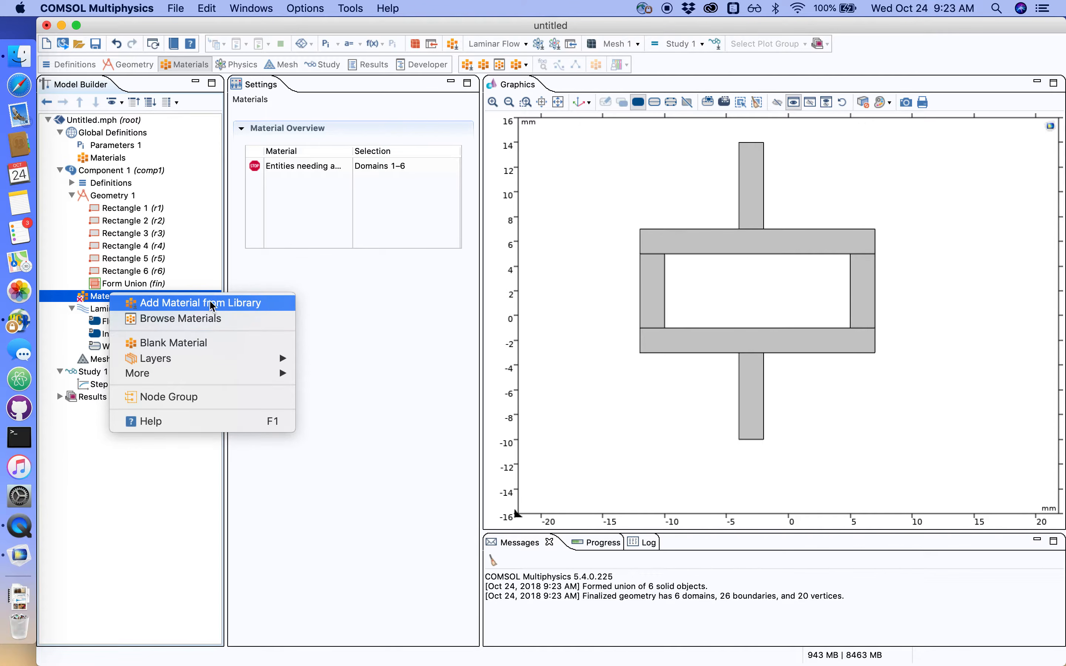
click(194, 303)
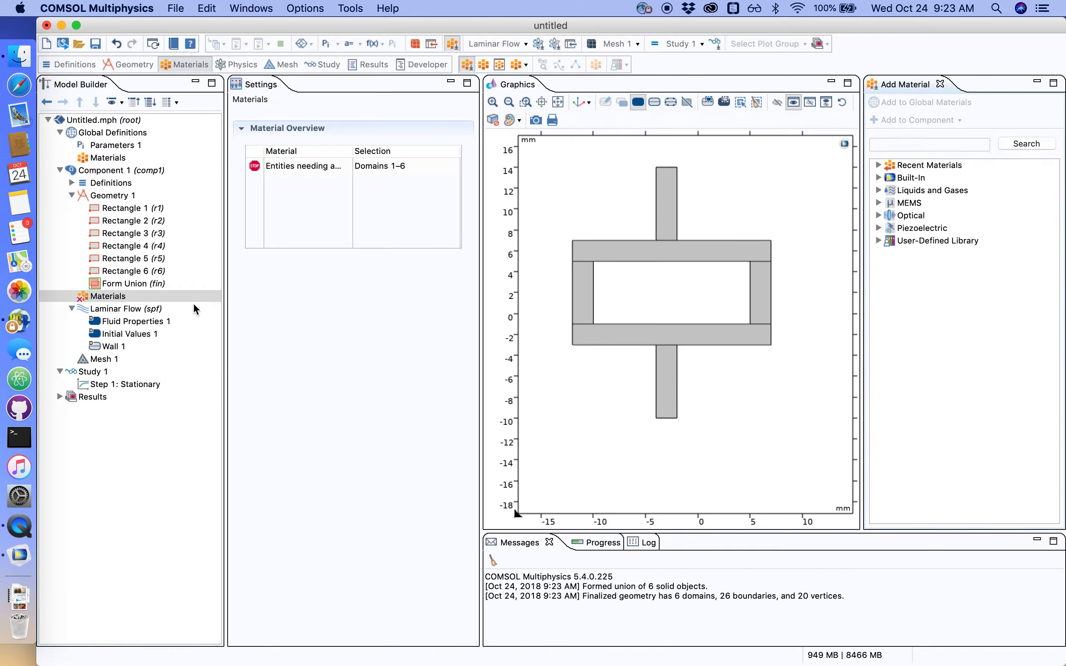
click(879, 191)
click(889, 215)
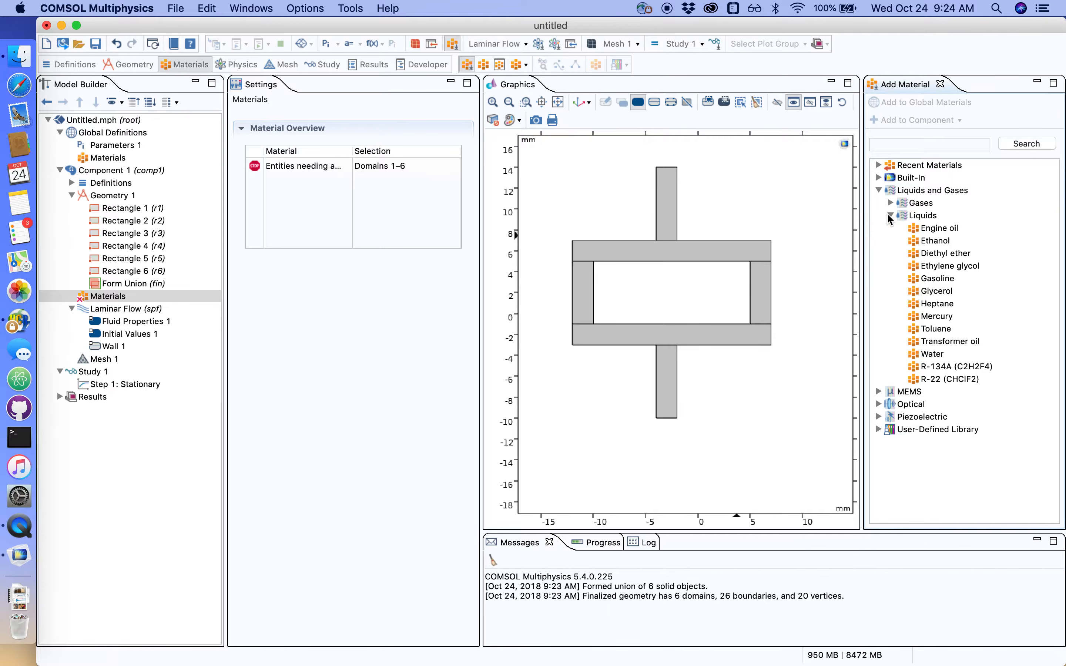
click(940, 355)
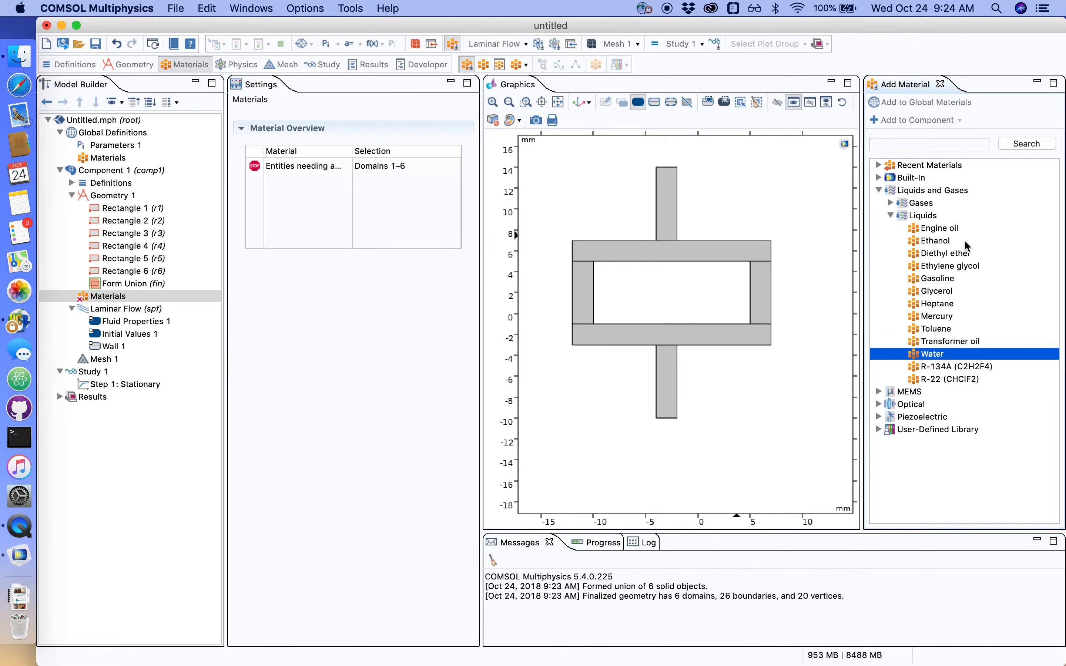
click(911, 119)
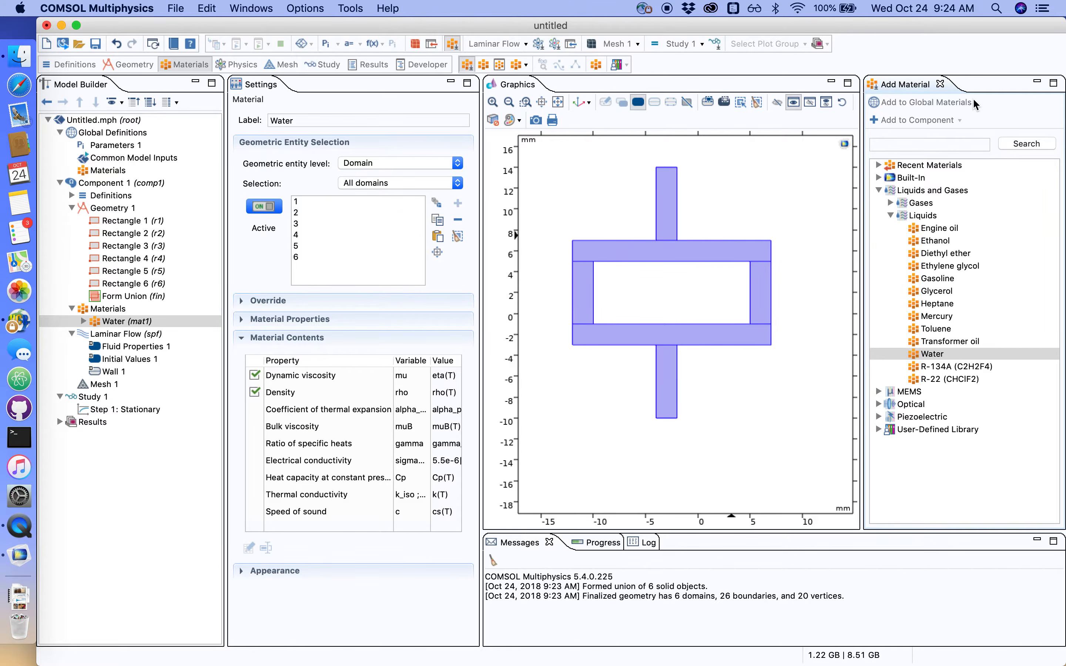
click(939, 83)
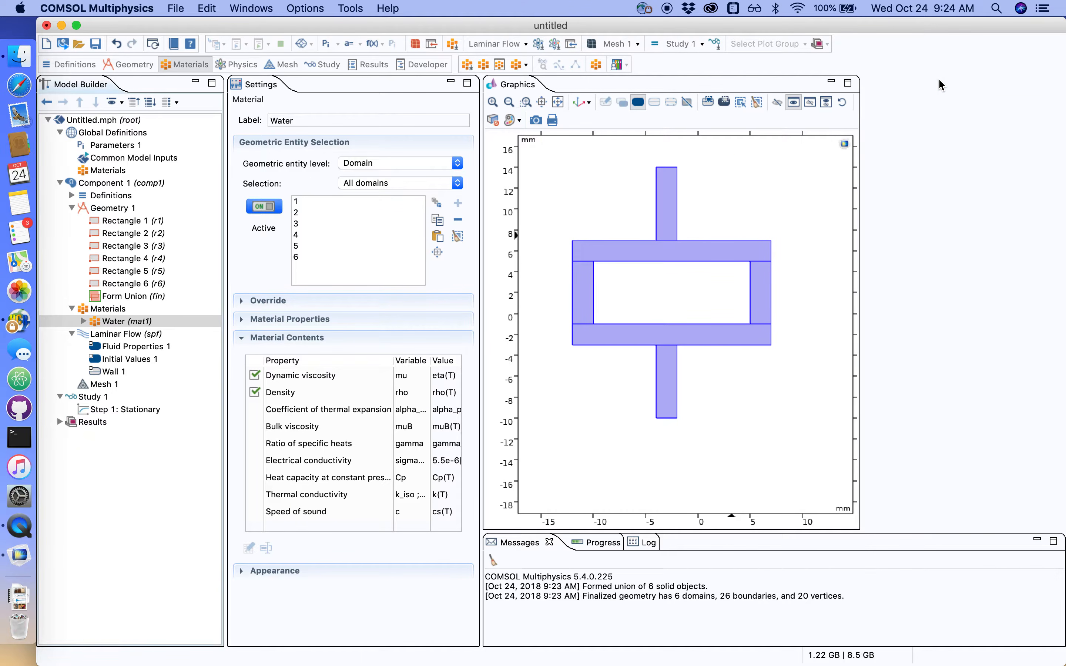
Step: Examine the water material's properties, including their variables, values and units
click(558, 102)
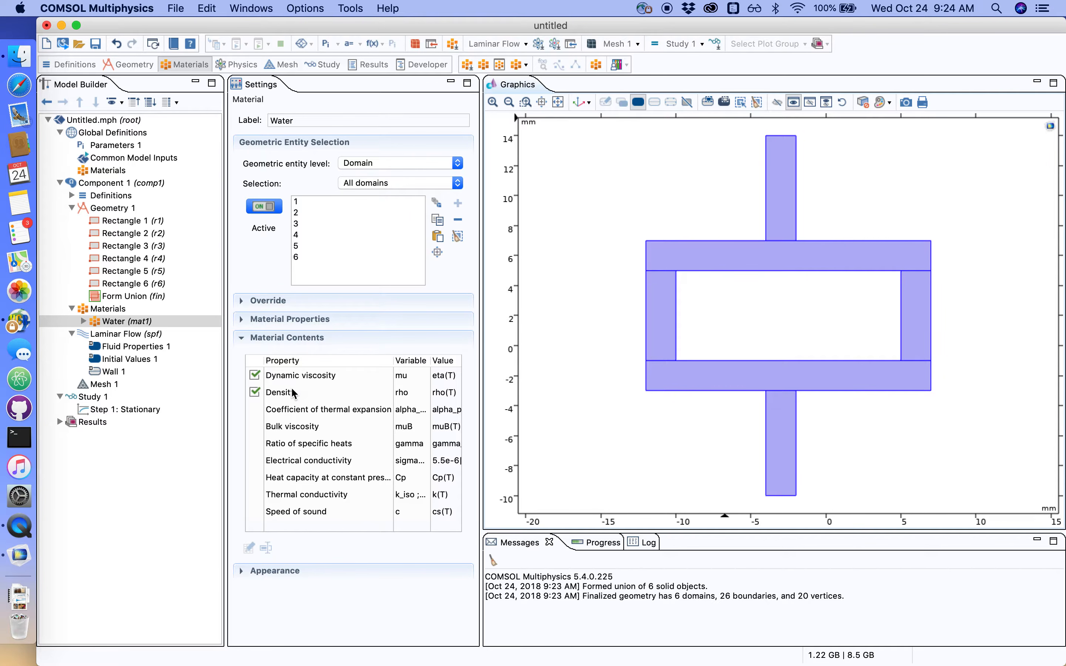
scroll(332, 413, right, 5)
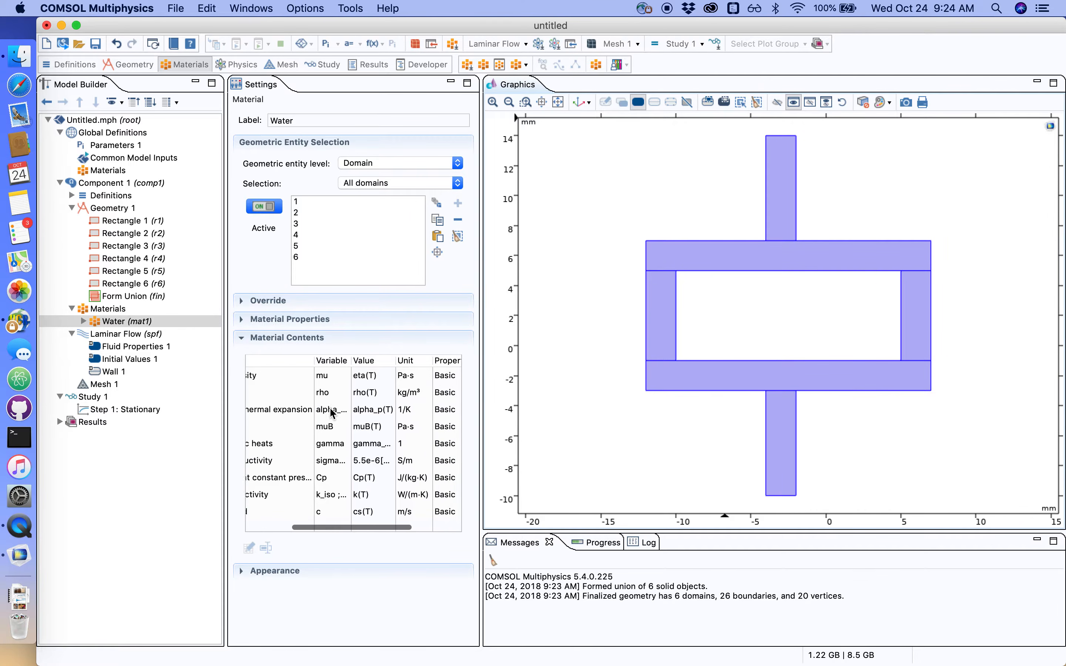
scroll(332, 413, right, 2)
scroll(331, 412, left, 4)
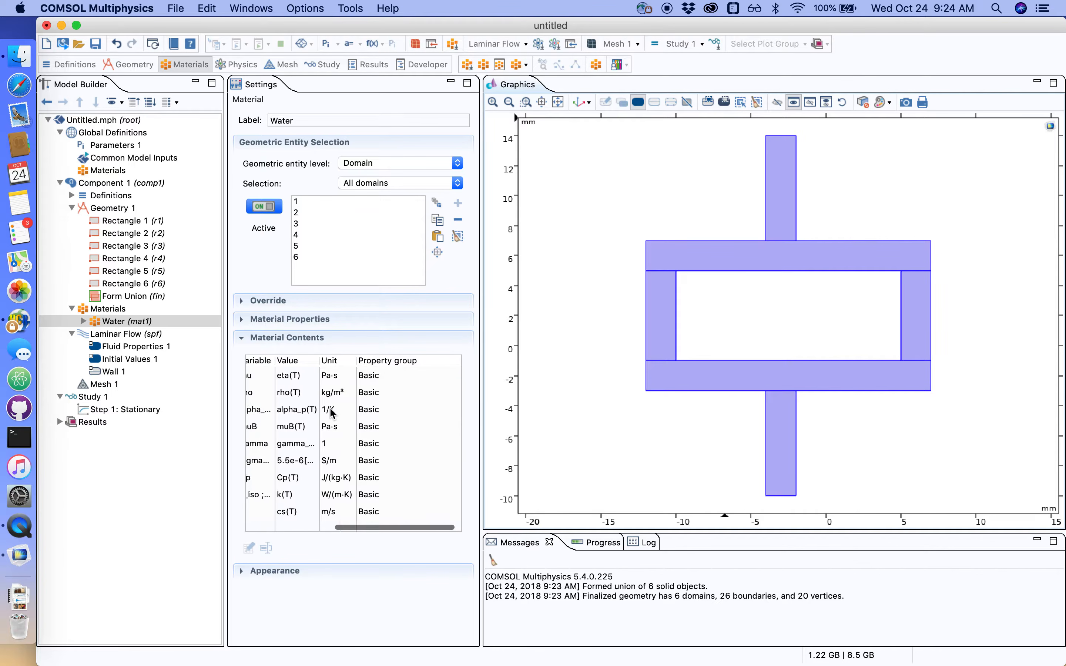
Step: Examine the Laminar Flow interface's settings, fluid properties, initial values and the boundaries assigned to the default wall condition
scroll(331, 413, left, 3)
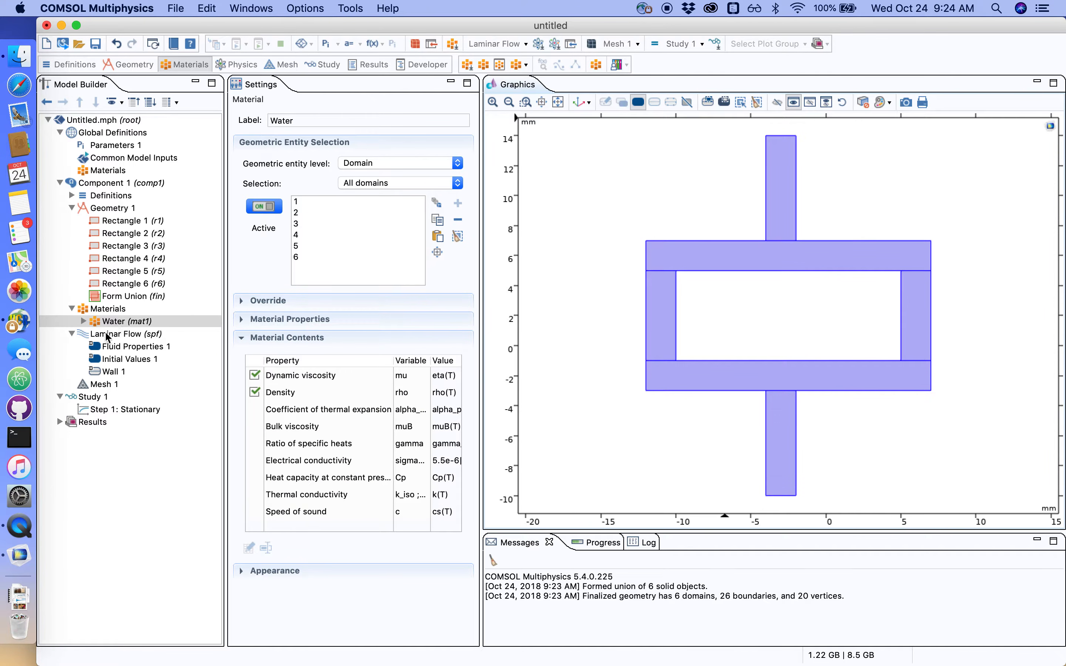
click(107, 336)
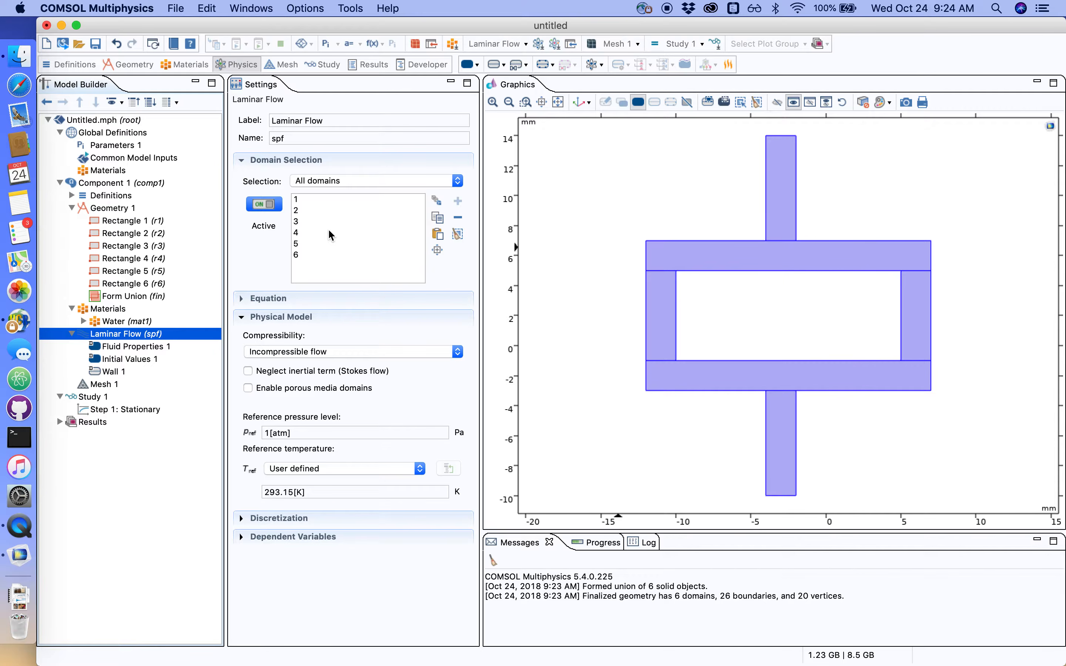
click(129, 348)
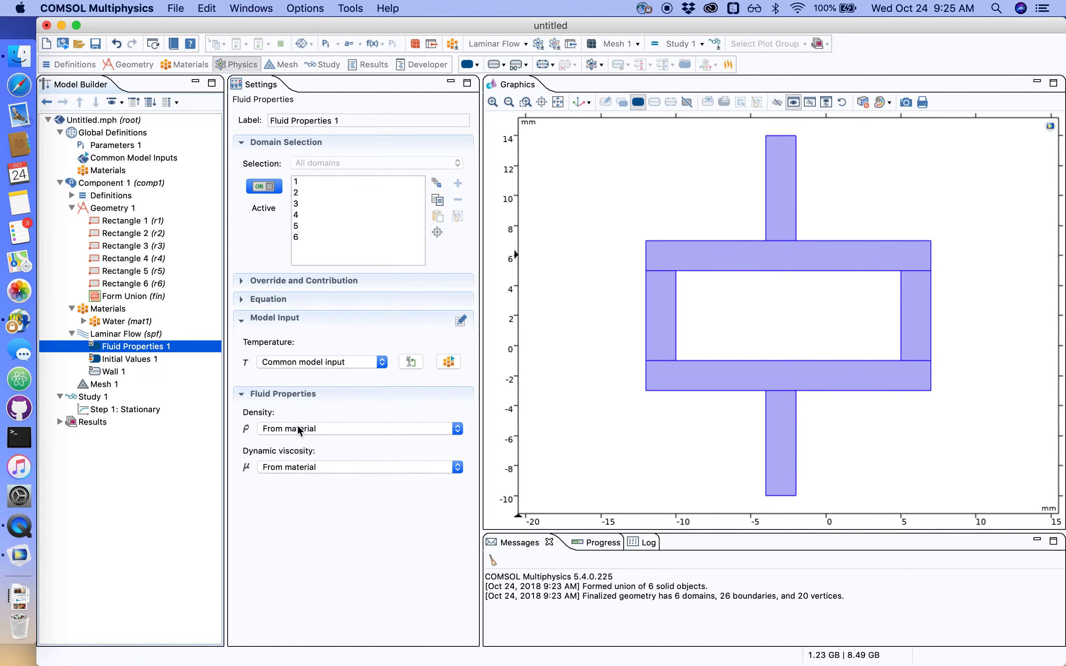
click(138, 361)
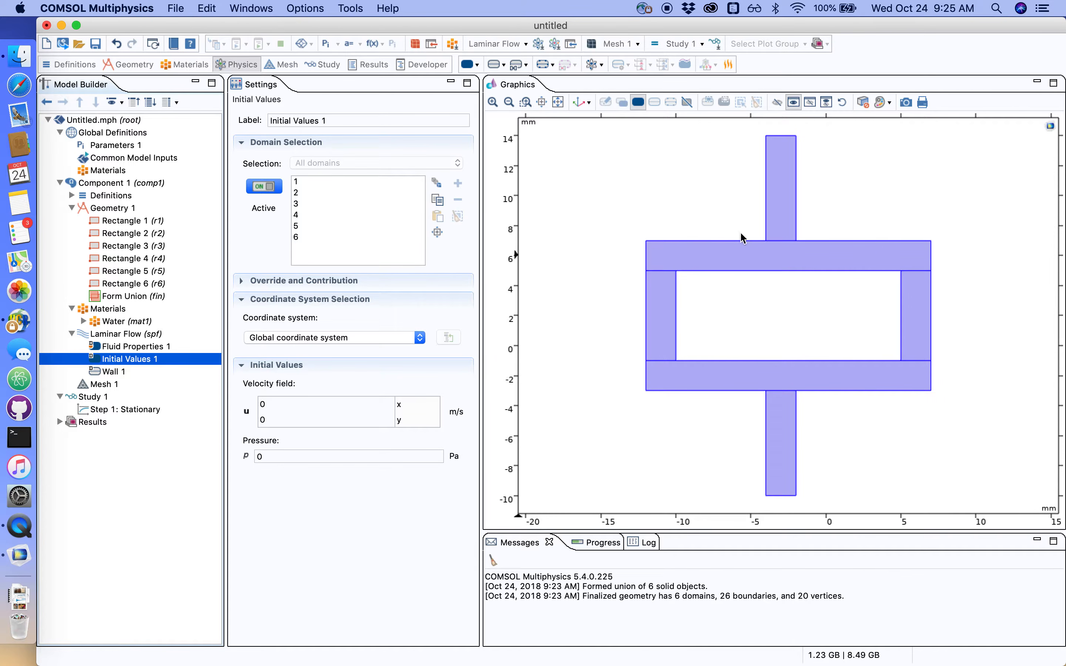
click(113, 372)
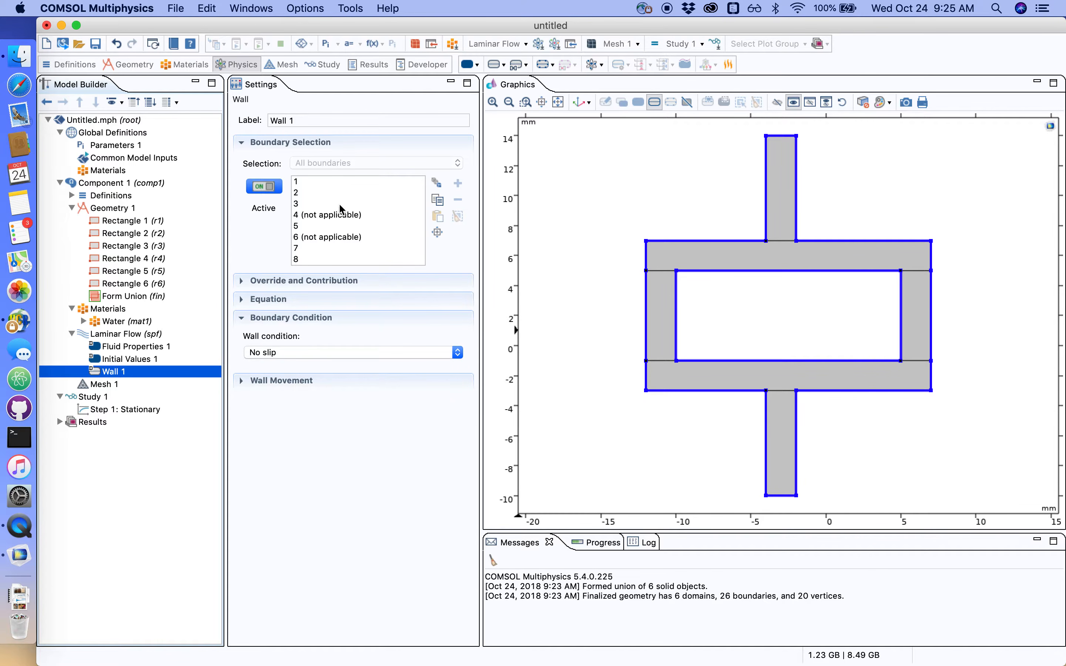
scroll(317, 238, down, 5)
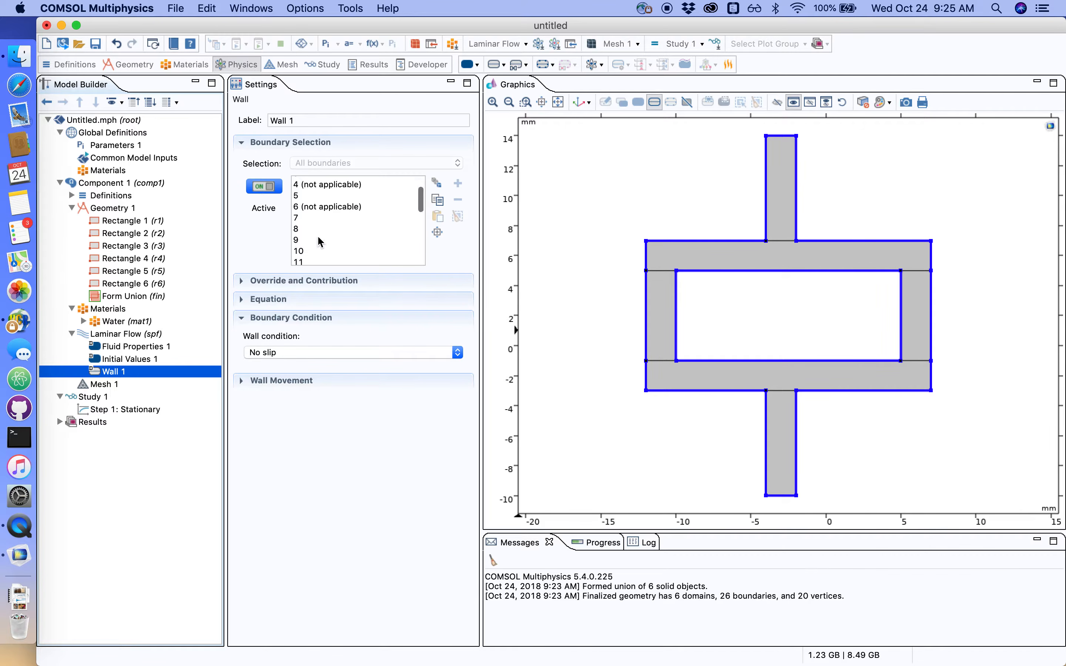
scroll(317, 235, down, 1)
scroll(363, 238, up, 3)
scroll(363, 239, up, 3)
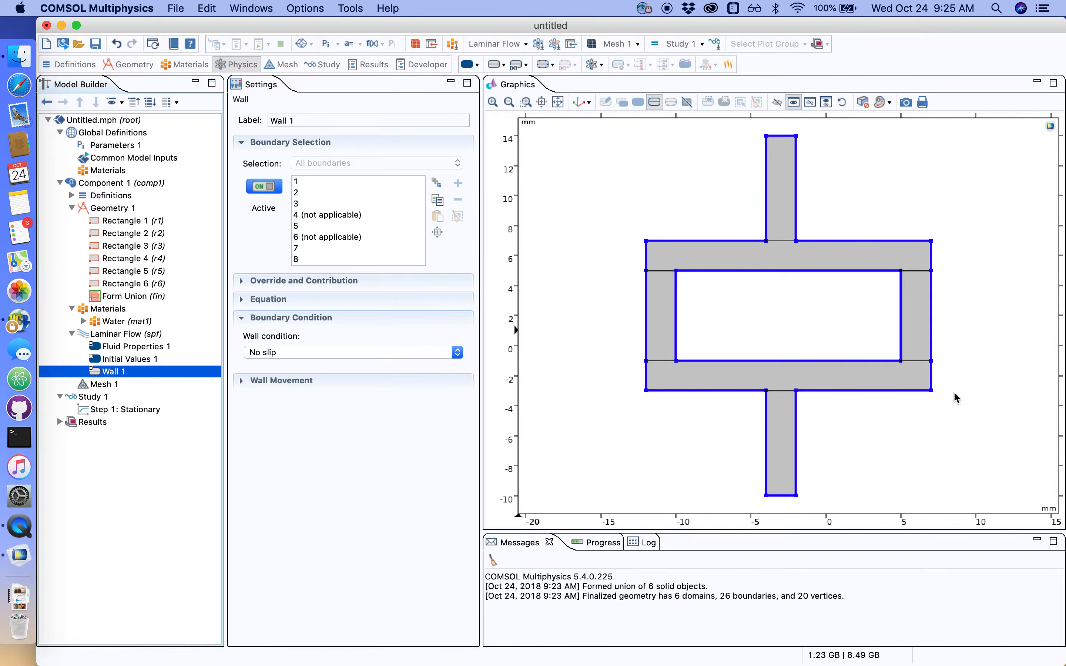
Step: Compute Study 1 with only the default wall and initial conditions defined
click(90, 399)
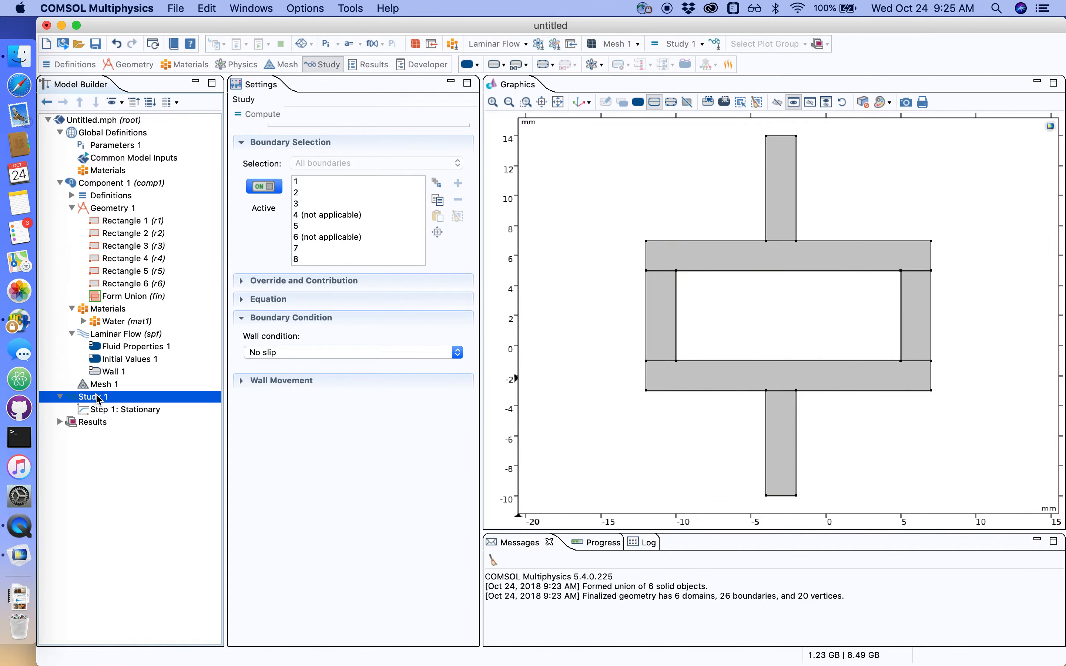
right_click(91, 399)
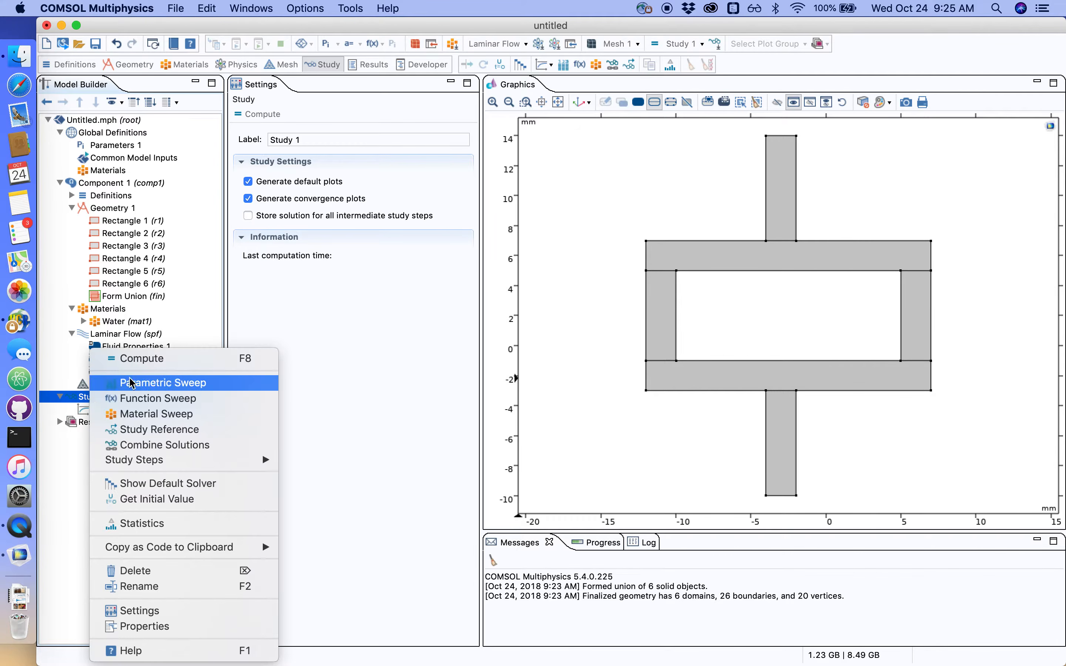
click(150, 361)
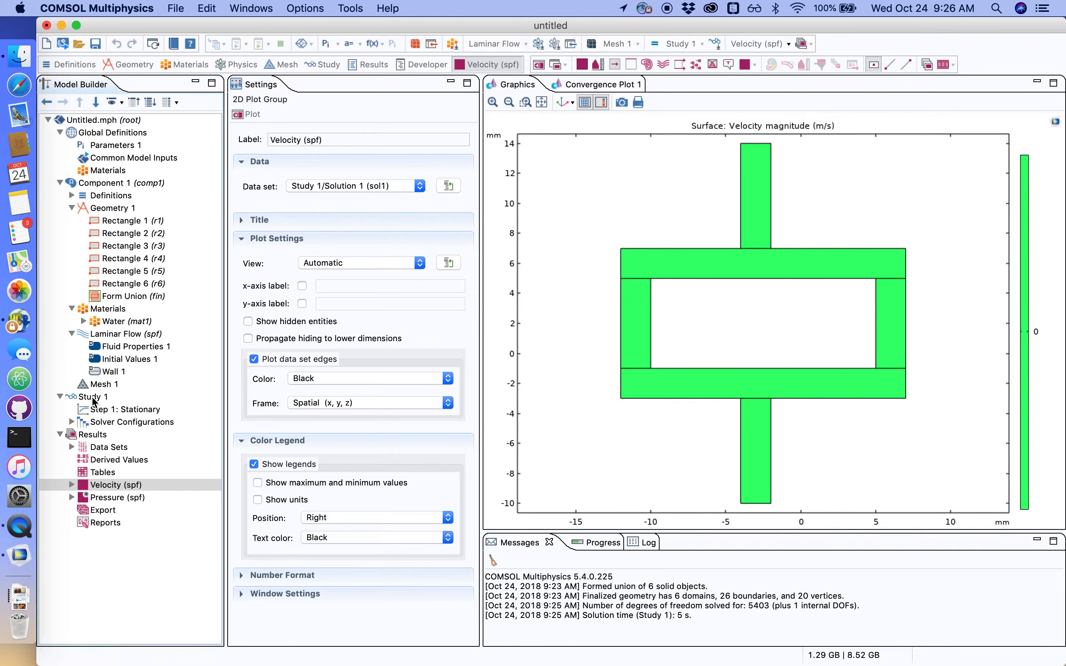
Step: Add an inlet to the laminar flow on the upper channel's top edge, with a normal inflow velocity of 0.001 m/s
click(121, 333)
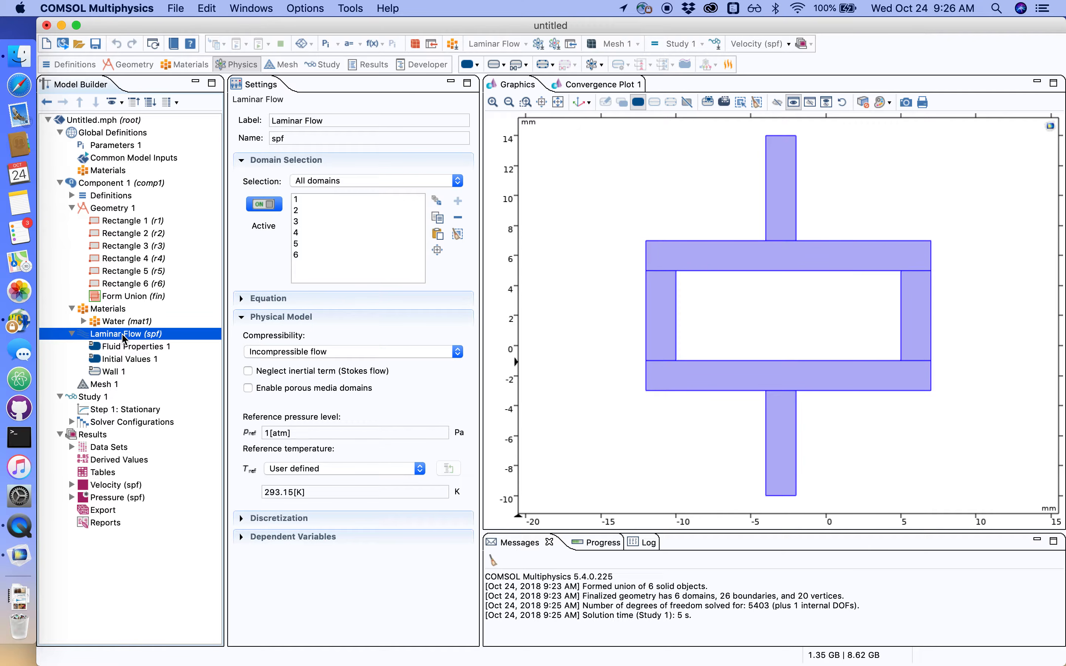
right_click(141, 338)
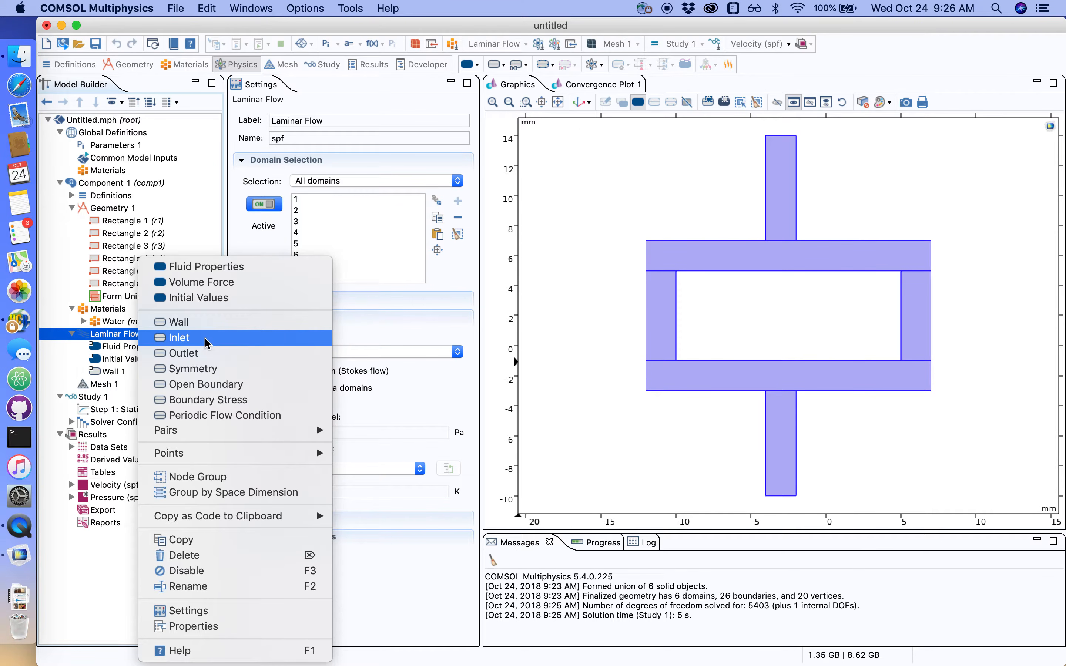
click(245, 338)
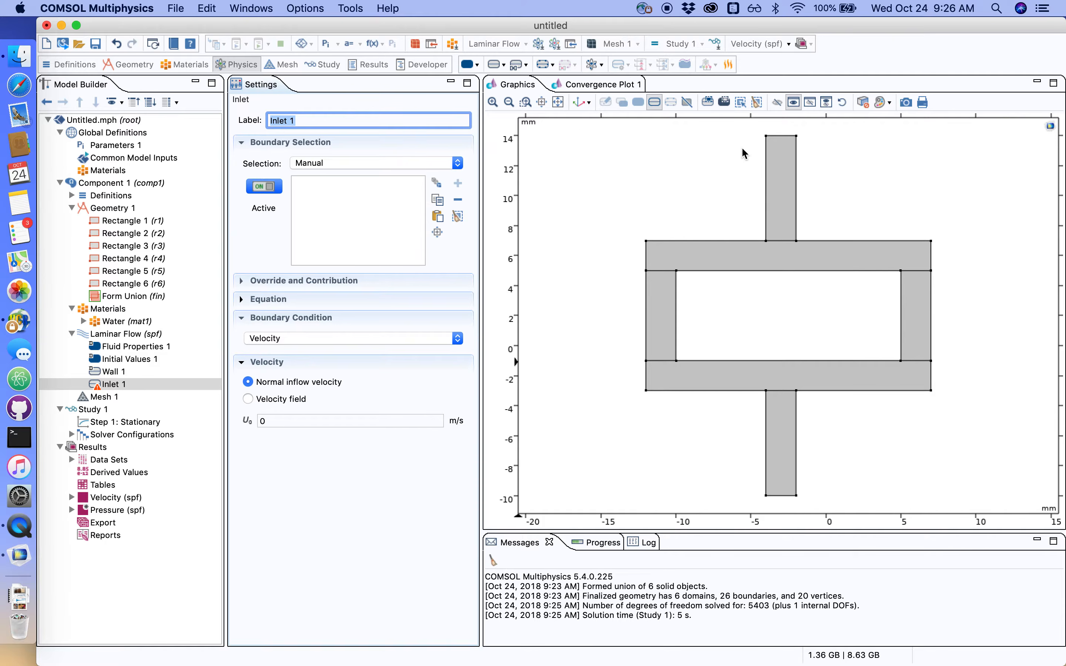
click(783, 136)
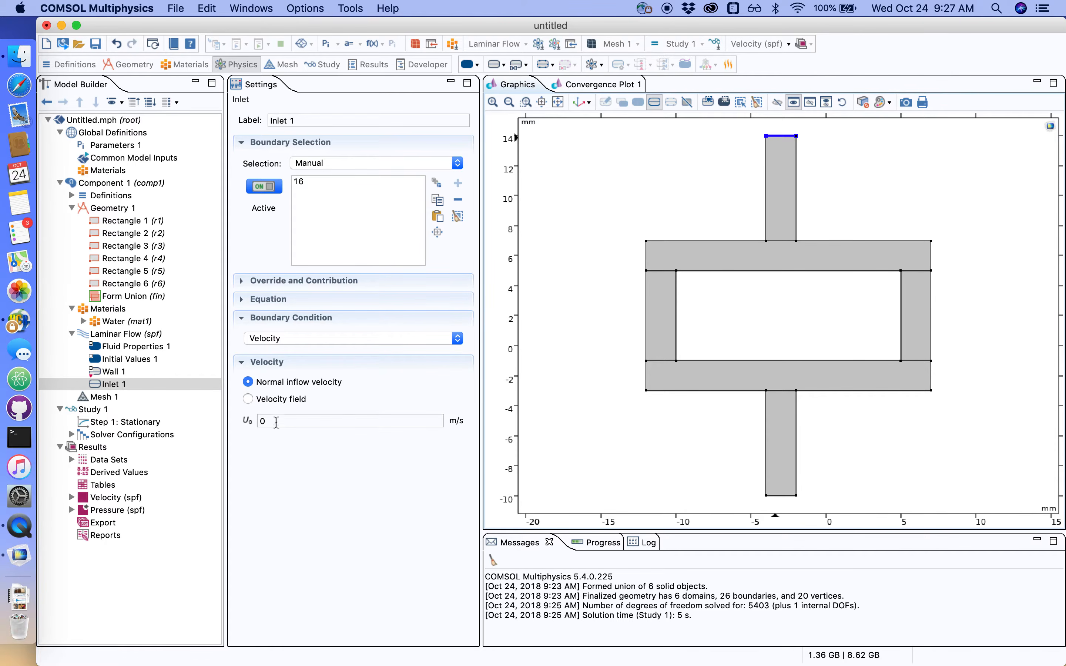
double_click(276, 420)
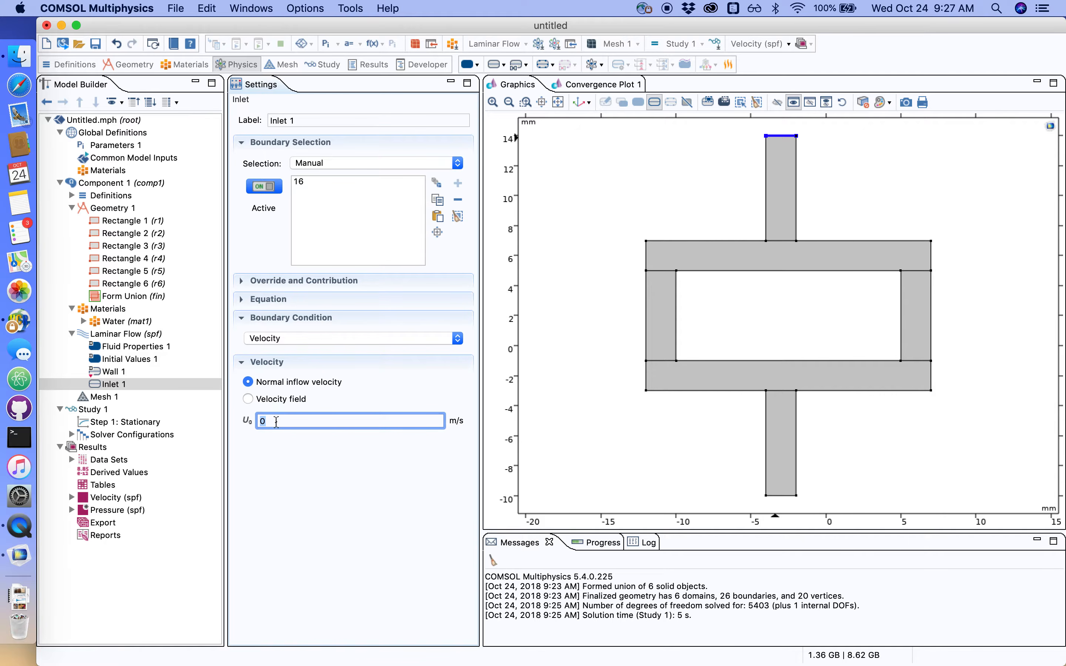
text(1)
key(BackSpace)
text(0.001)
Step: Add a pressure outlet on the lower channel's bottom edge and recompute Study 1
click(108, 334)
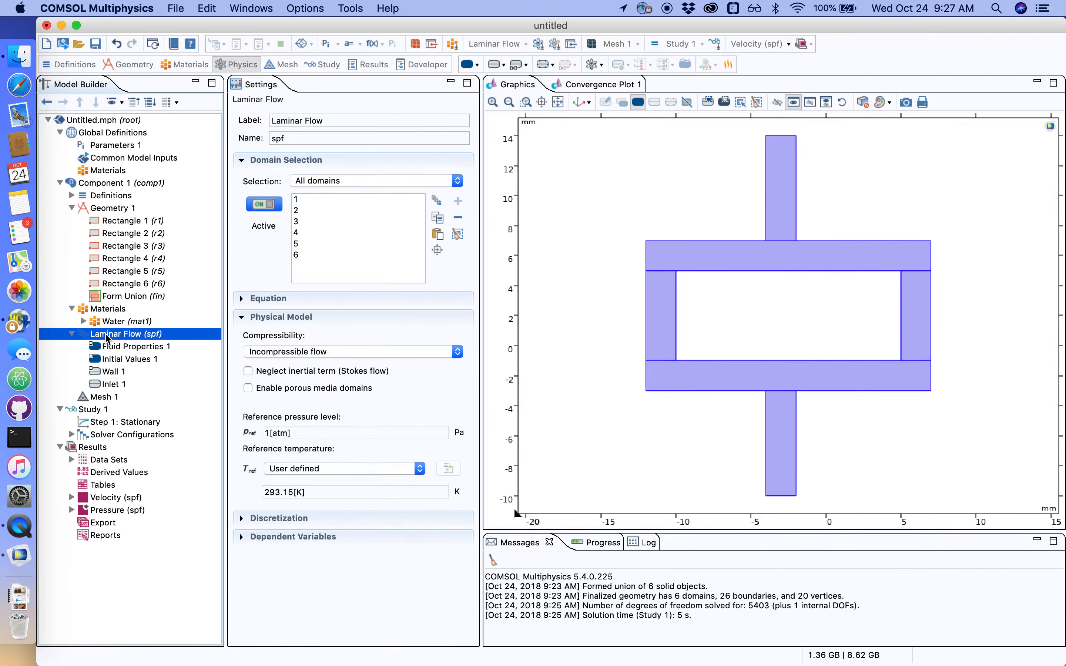
right_click(110, 337)
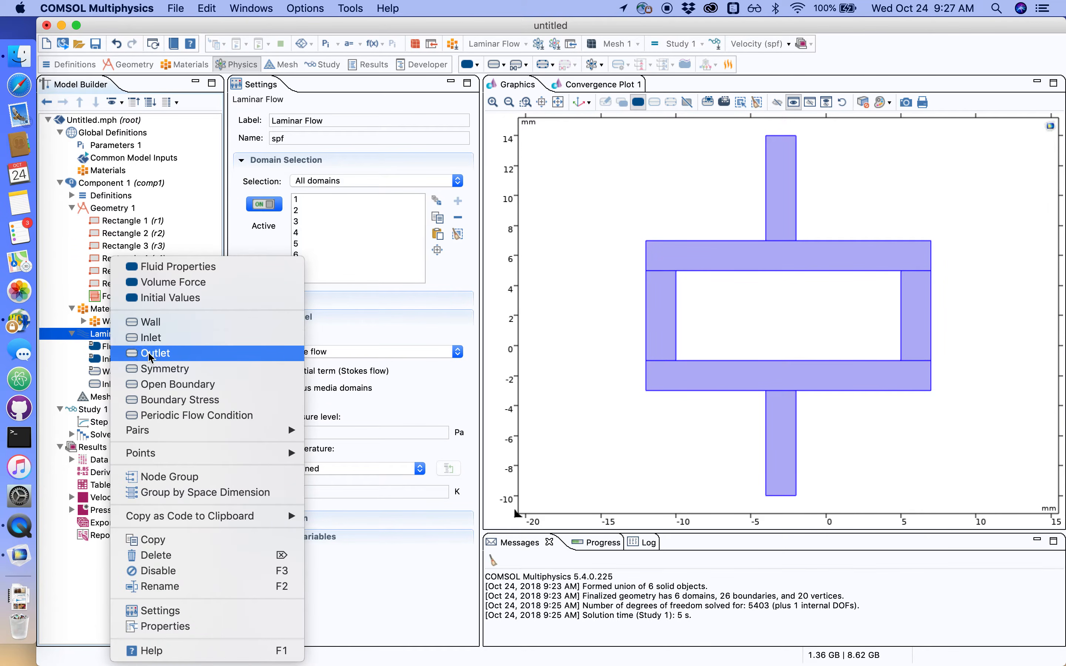
click(158, 353)
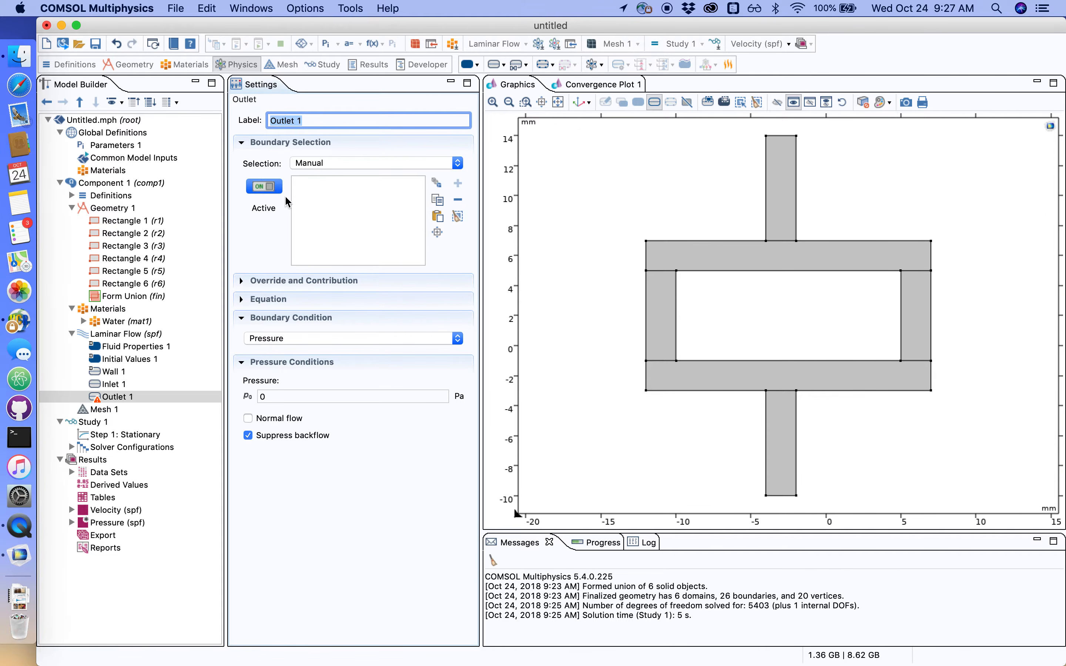
click(779, 495)
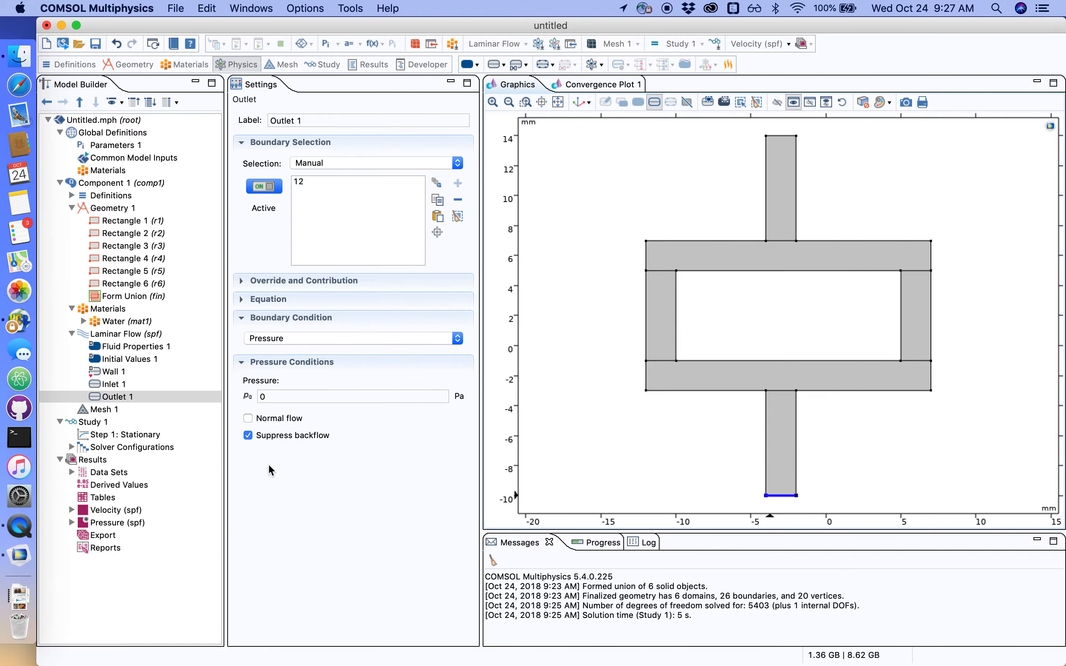
right_click(88, 424)
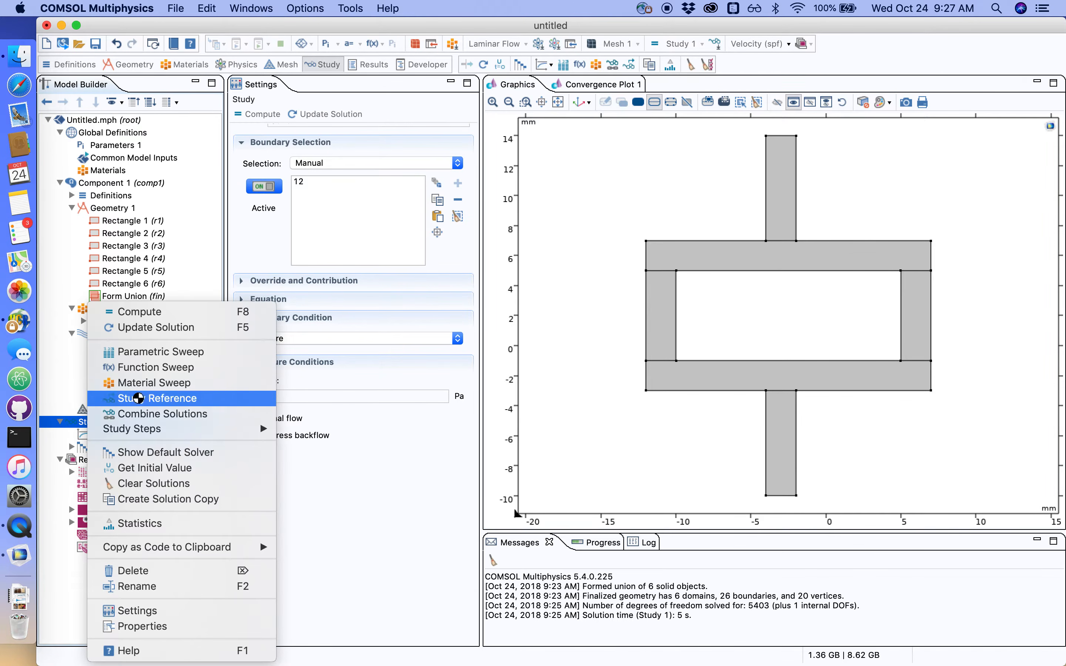
click(160, 315)
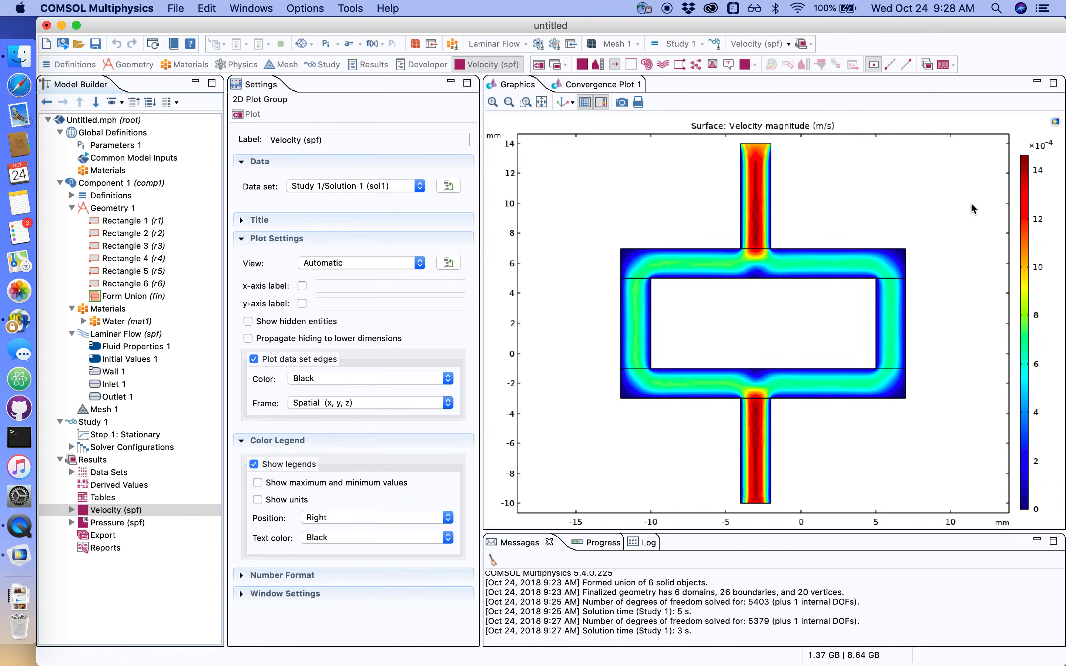
Step: Add a streamline plot to the velocity results, starting from the upper channel's inlet edge, and plot it
click(71, 511)
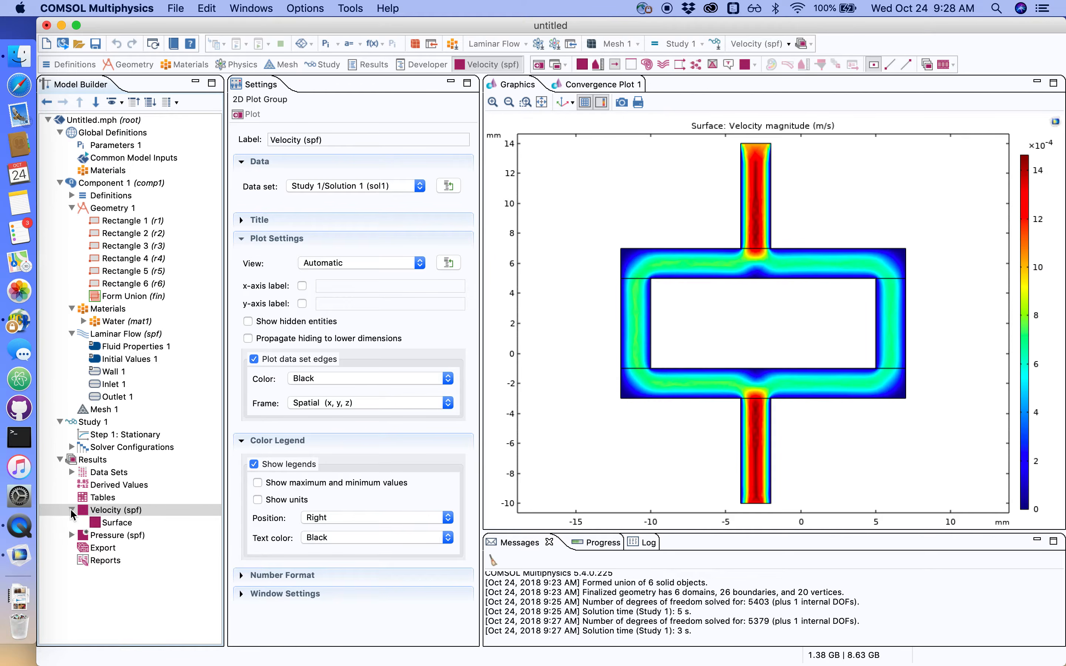
right_click(109, 512)
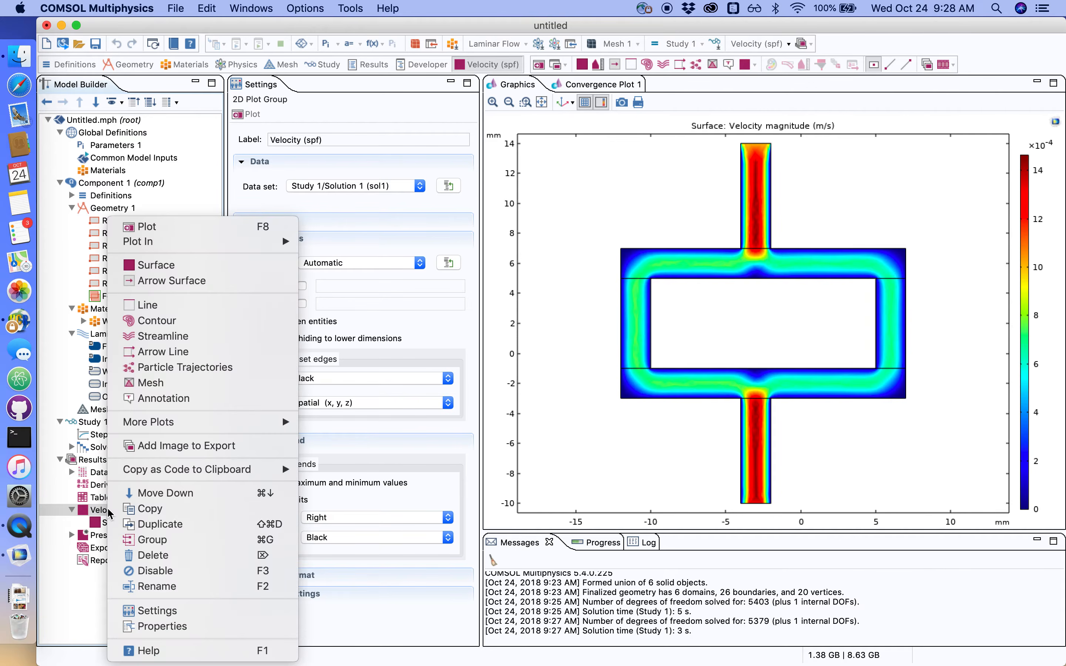
click(165, 336)
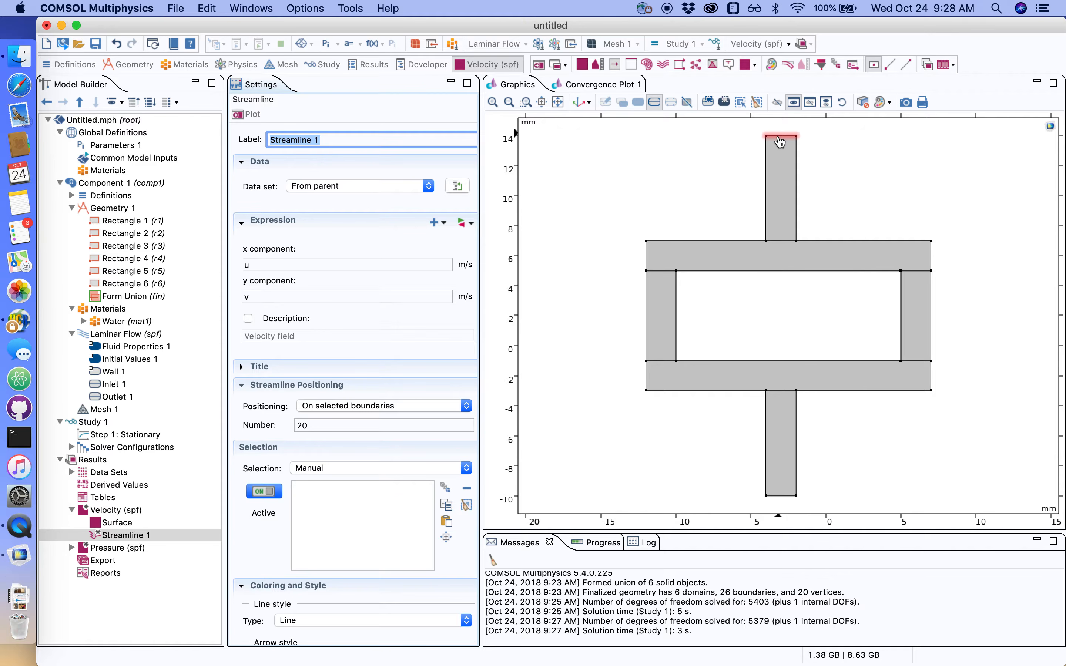
click(781, 141)
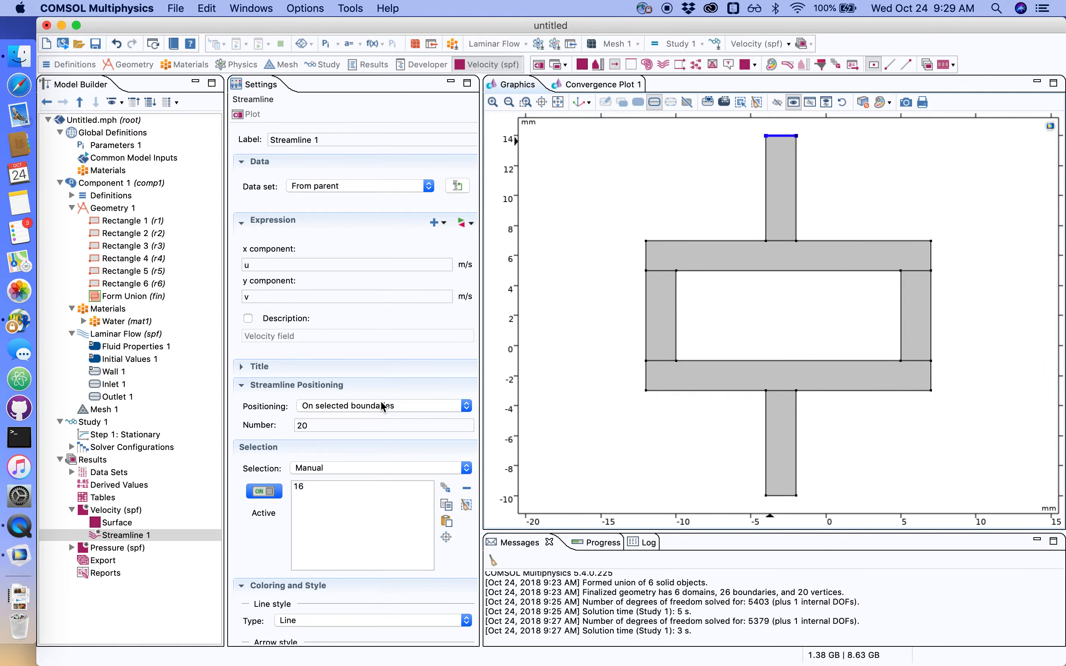
click(241, 116)
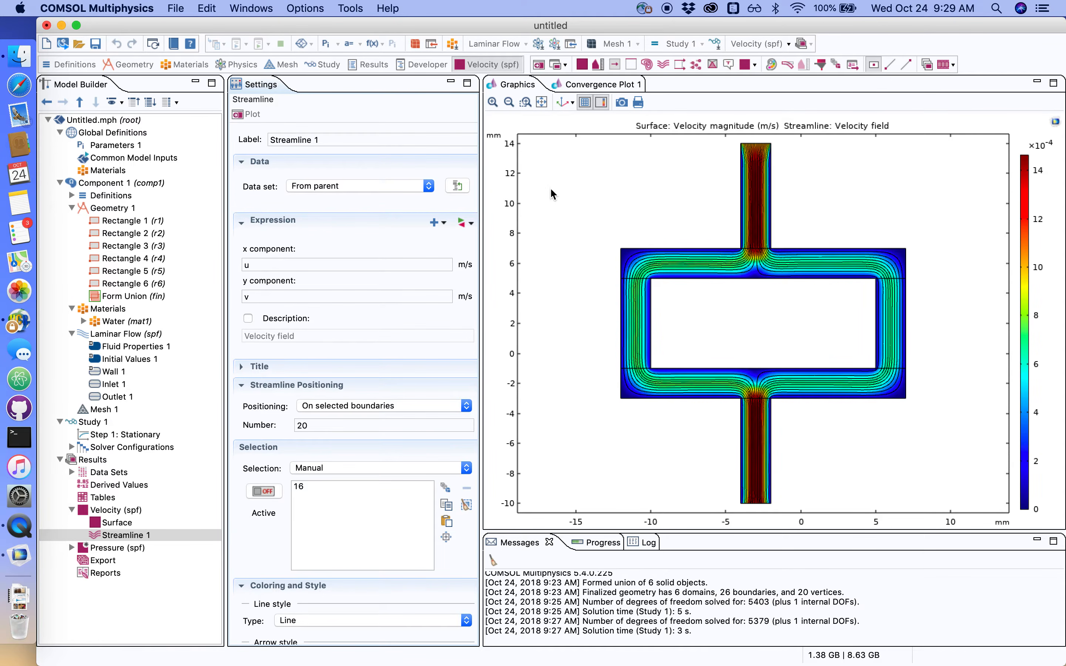
Step: Inspect the streamlines up close where the inlet channel meets the upper horizontal channel, and return to the full plot
click(493, 101)
click(493, 102)
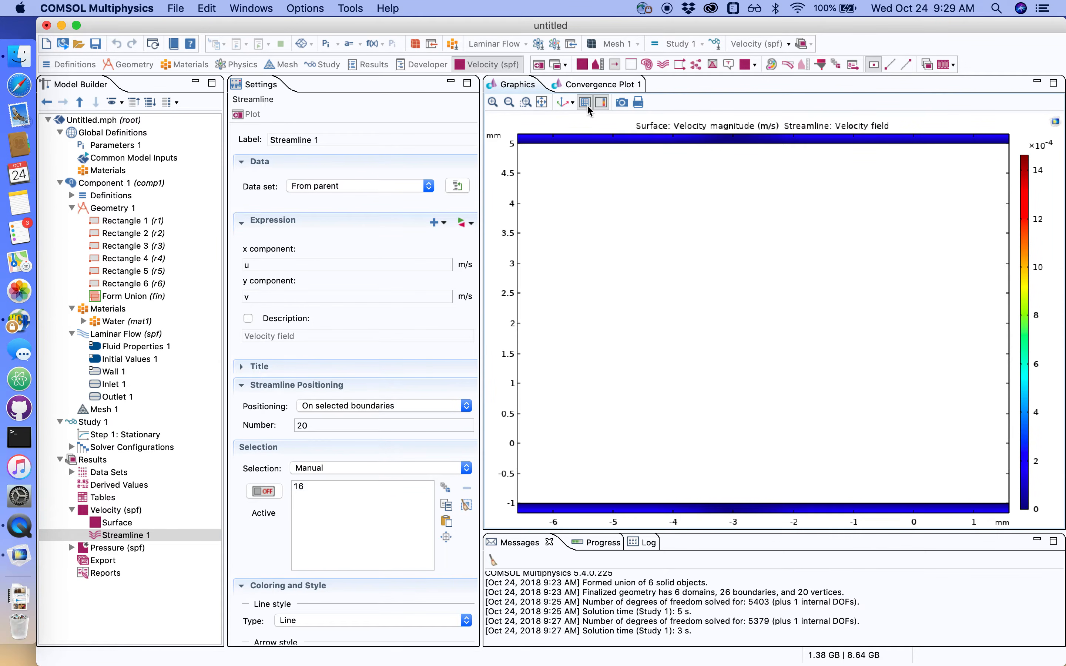
click(510, 102)
click(526, 104)
drag(692, 148, 823, 257)
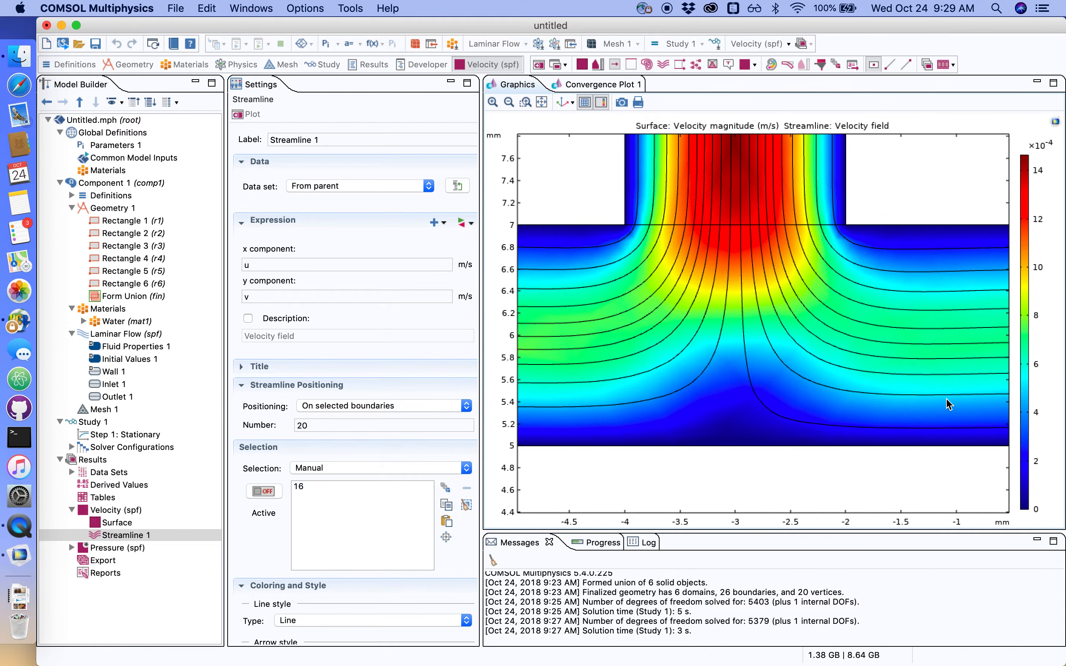
click(508, 102)
click(508, 103)
click(508, 103)
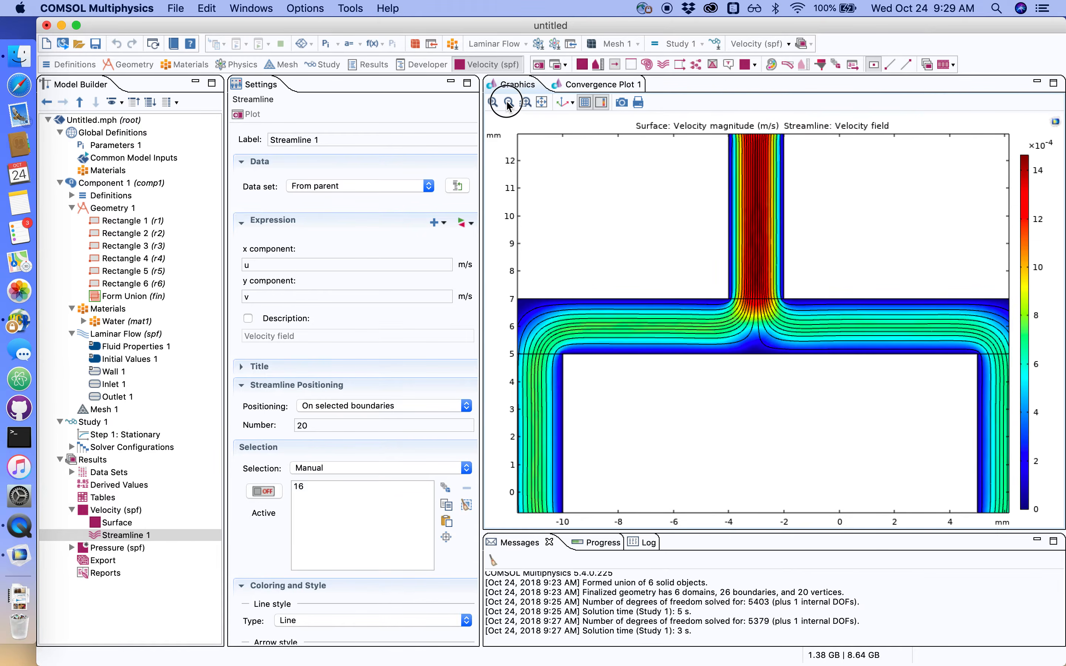
click(542, 103)
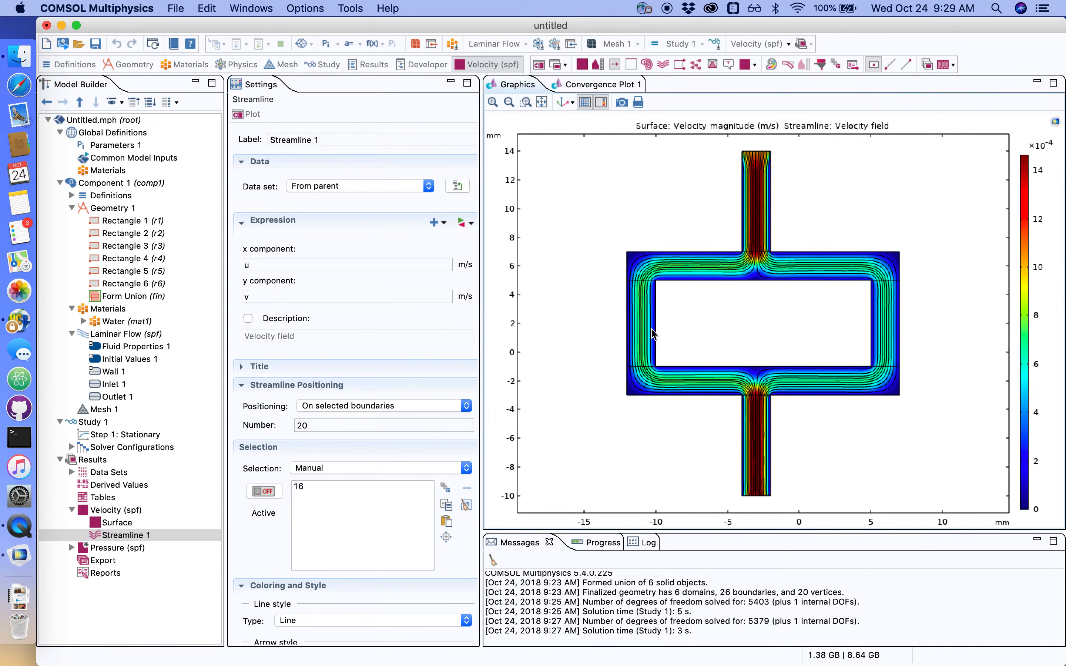
Step: Draw a circle of 2 mm radius centred at (8, 3) in the geometry, overlapping the outer edge of the right vertical channel
click(108, 211)
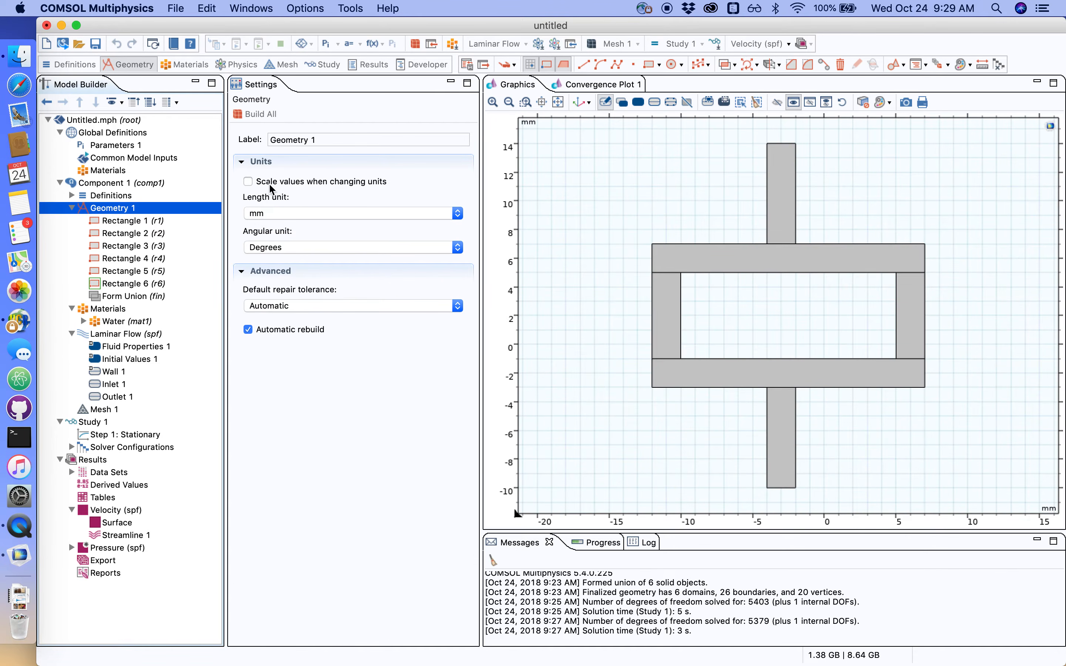
click(672, 66)
drag(938, 303, 934, 337)
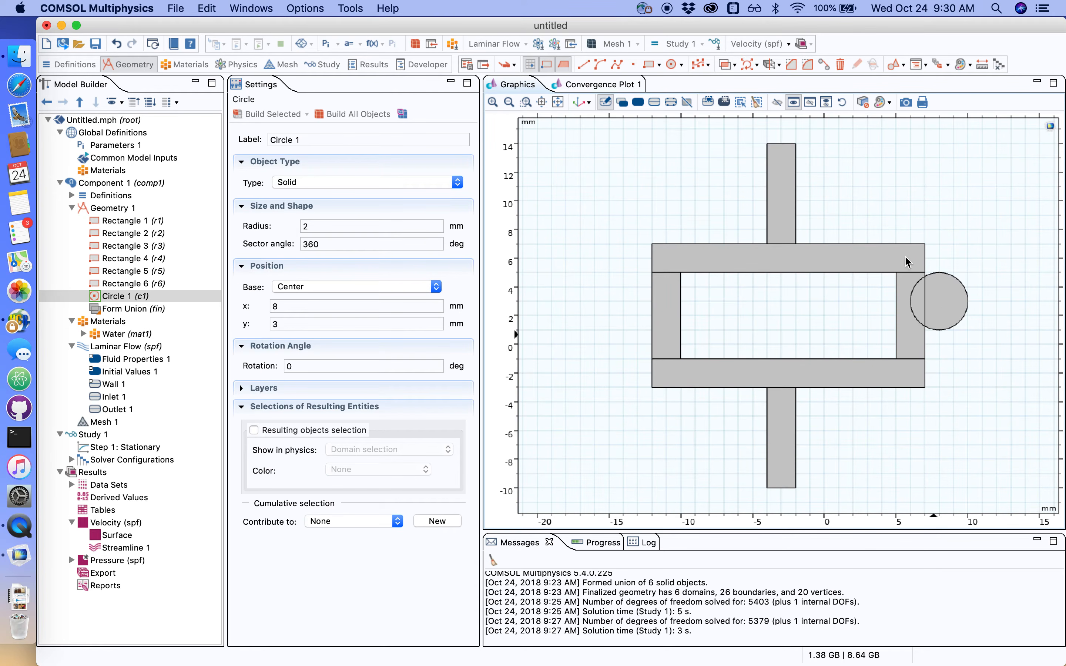
Step: Add a Difference operation to Geometry 1 with all six channel rectangles as the objects to add
click(106, 213)
right_click(106, 213)
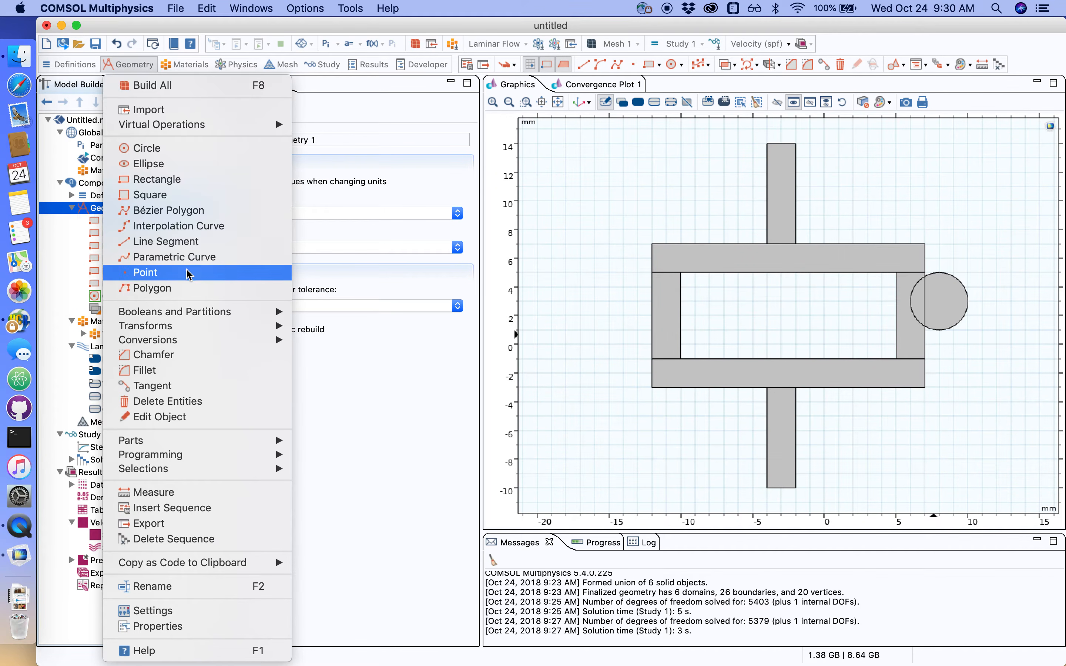
mouse_move(158, 317)
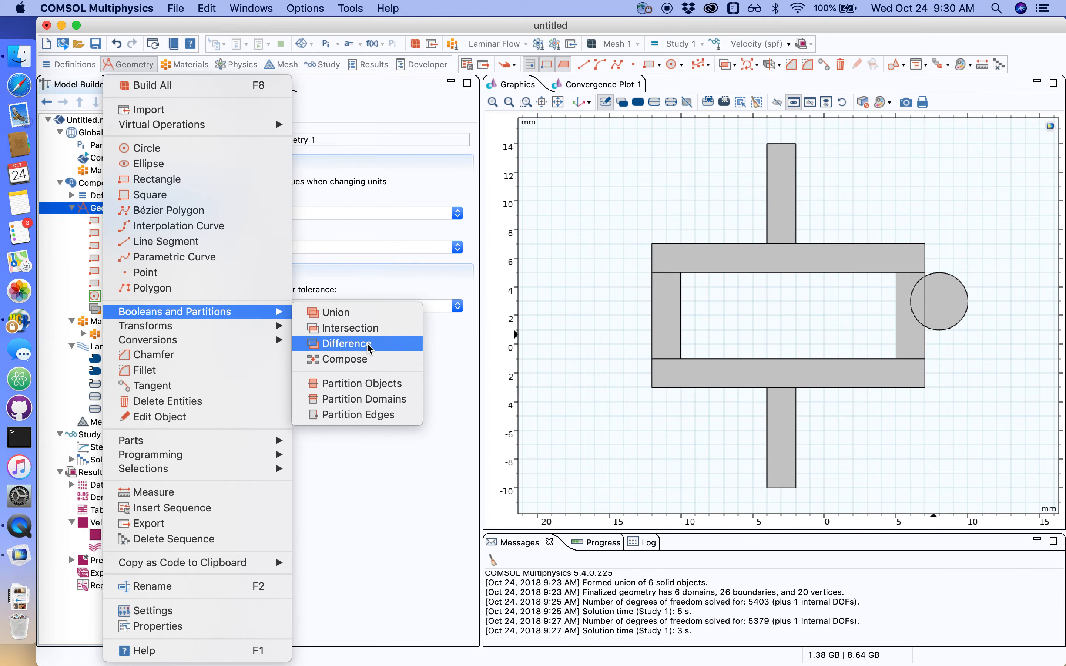
click(348, 344)
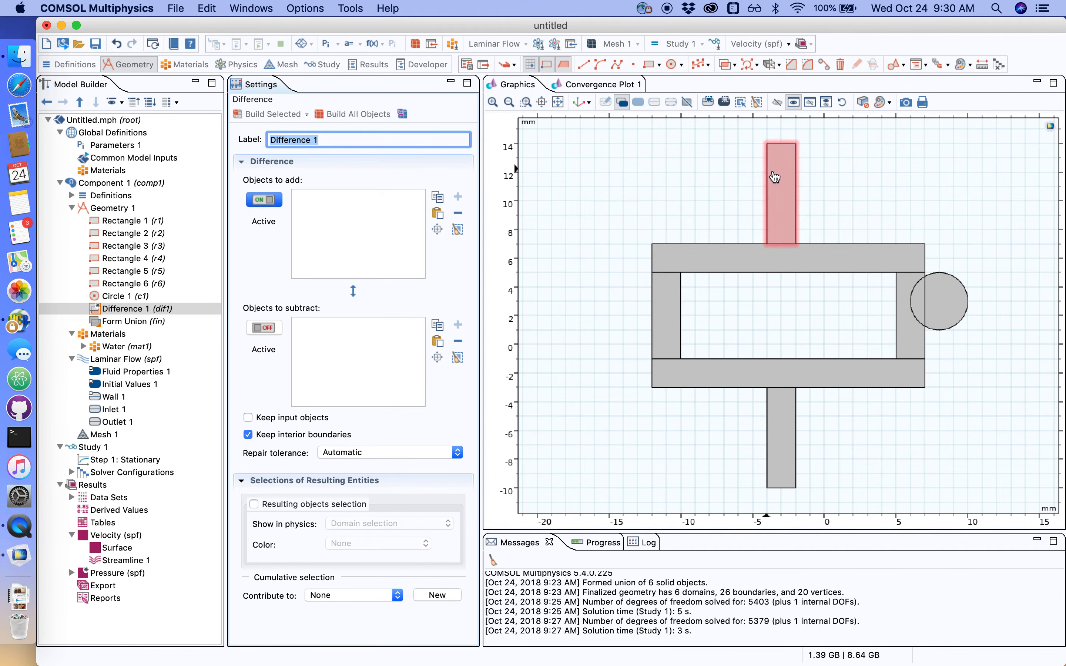
click(780, 185)
click(707, 264)
click(671, 310)
click(910, 350)
click(853, 386)
click(782, 438)
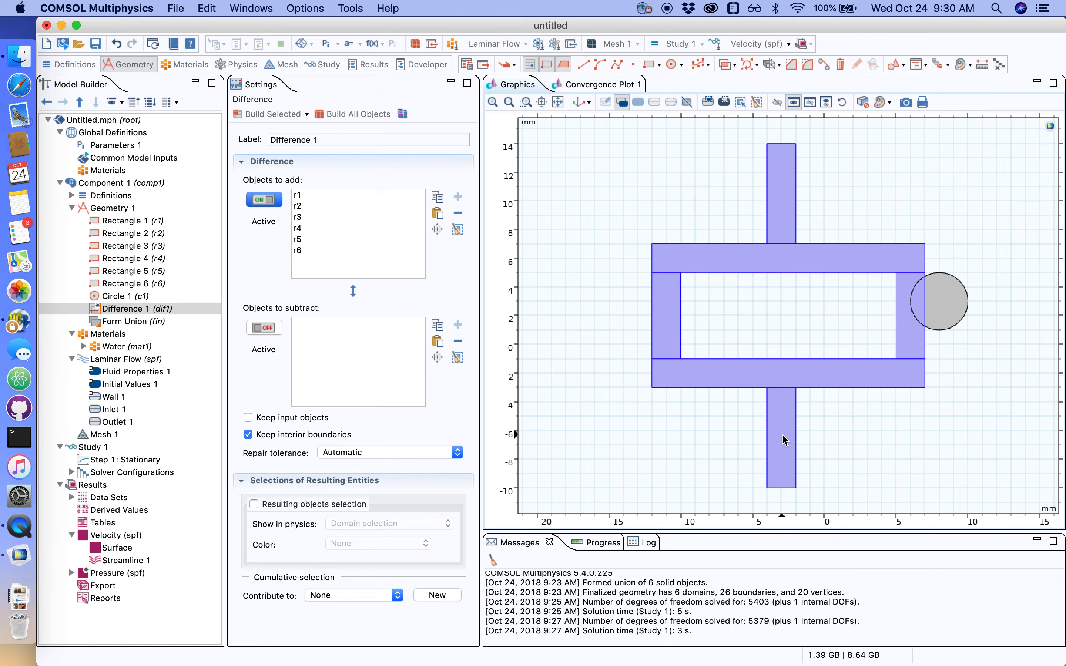
Step: Set the circle as the object to subtract in the Difference operation and build all objects
click(266, 329)
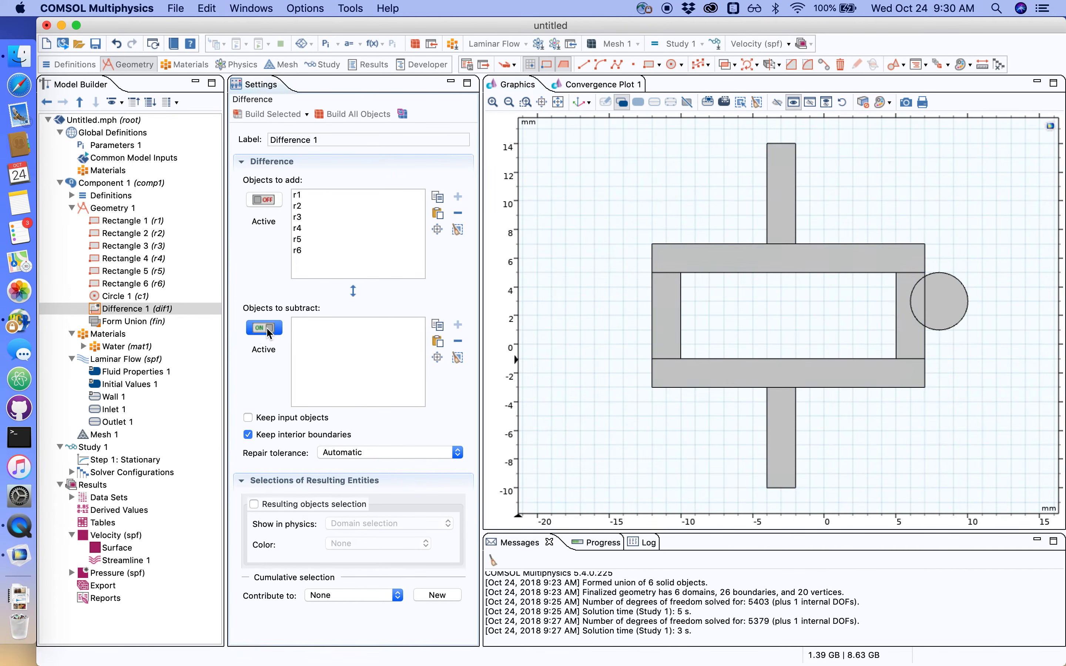
click(949, 304)
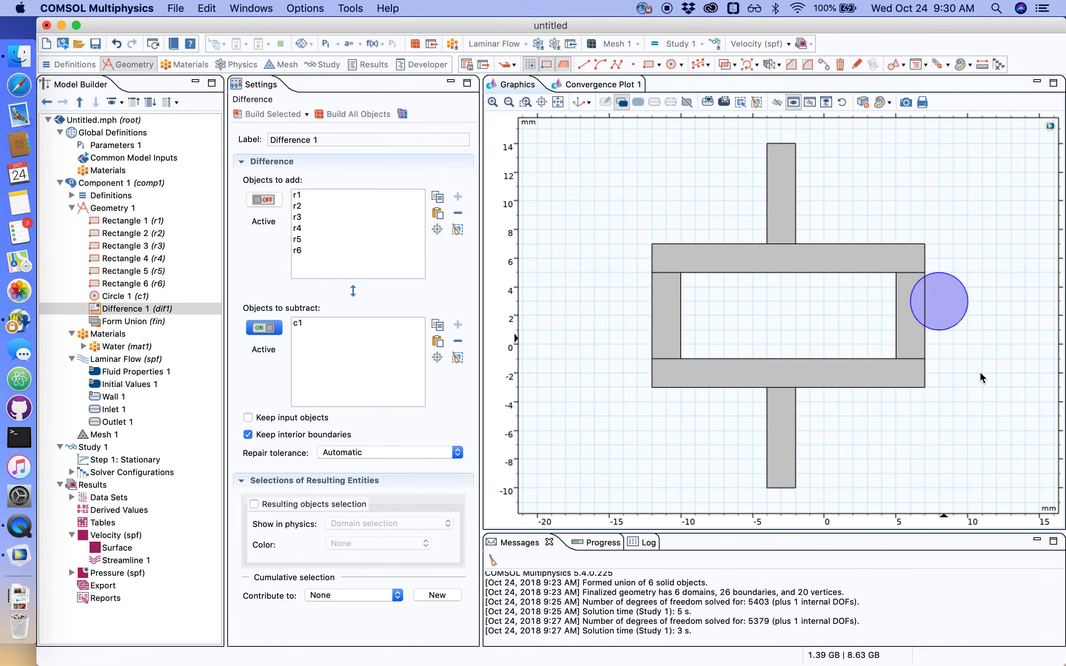
click(336, 113)
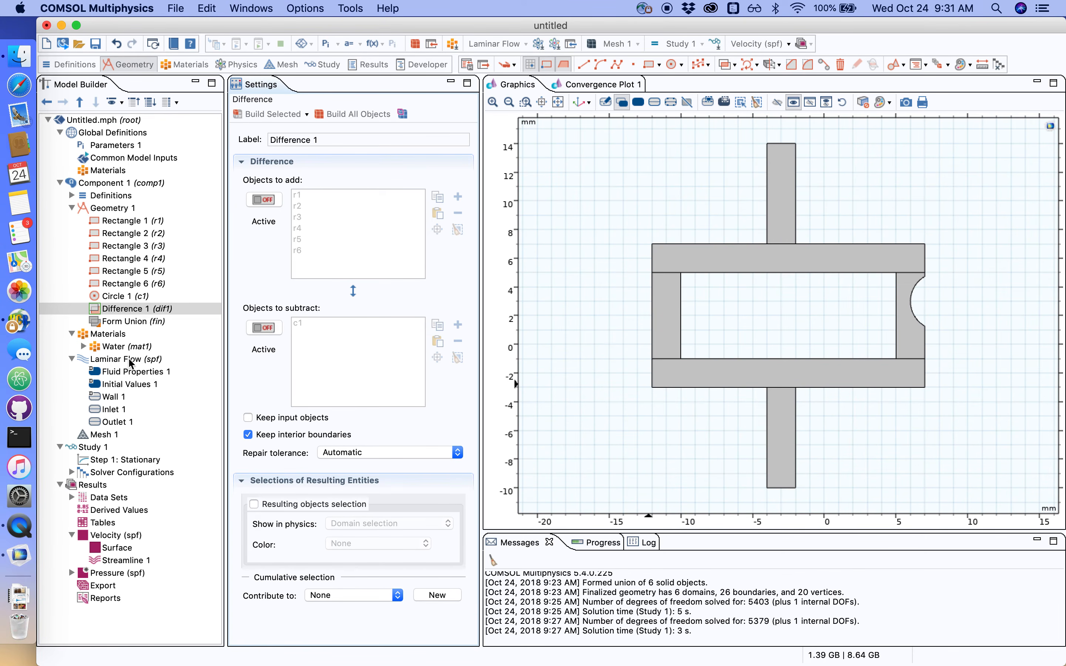
Step: Recompute Study 1 for the notched geometry and inspect the velocity streamlines up close, returning to the full plot
right_click(96, 449)
click(167, 313)
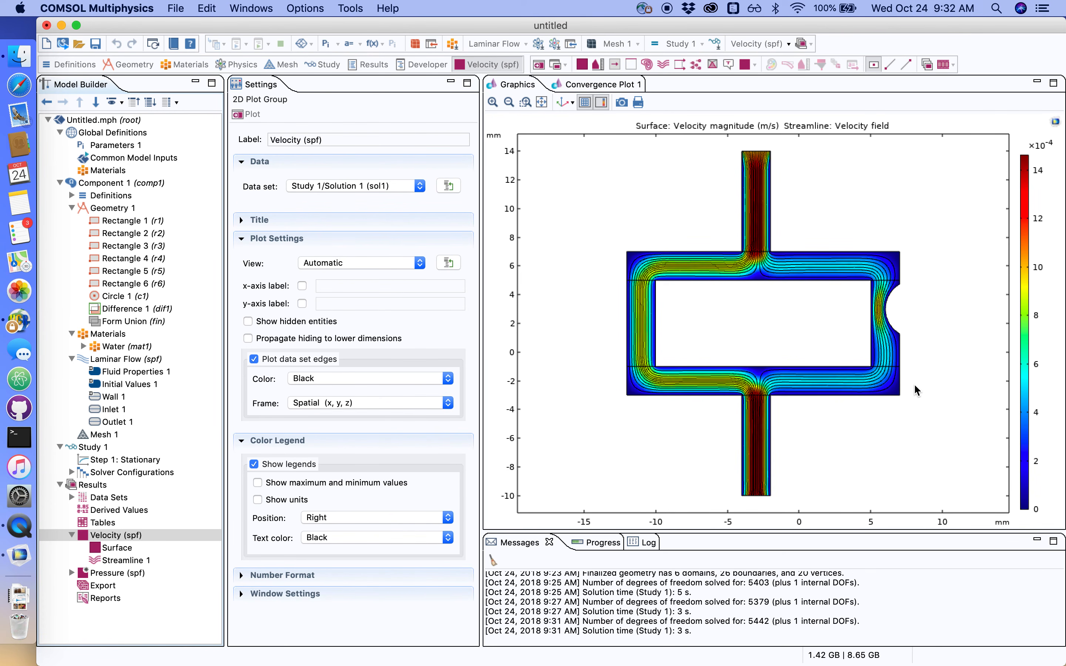
click(493, 102)
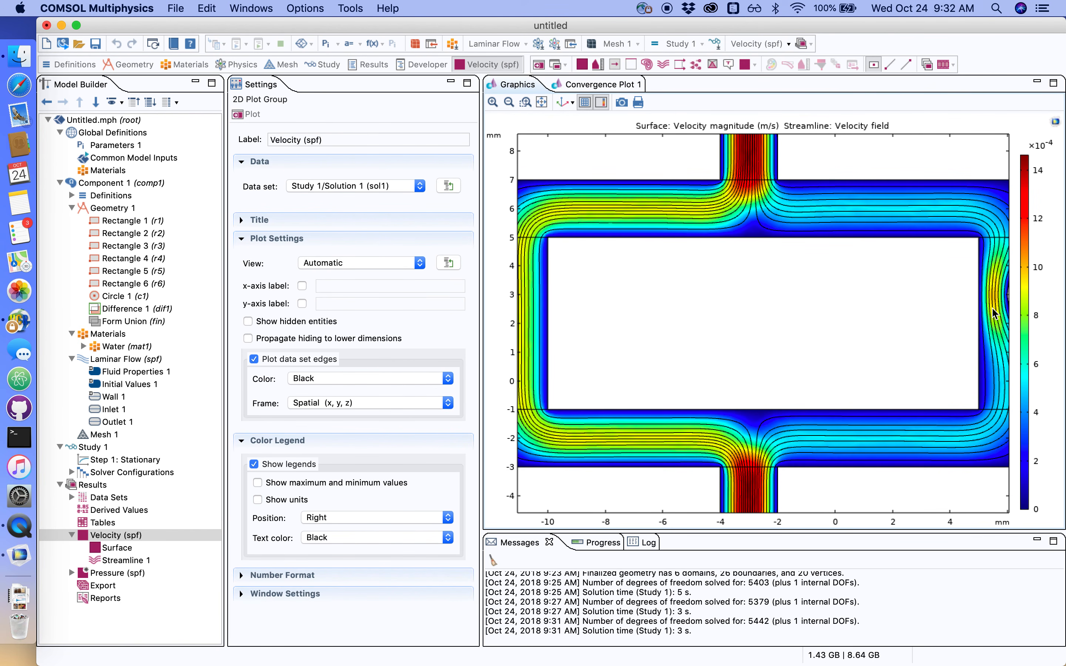
click(509, 103)
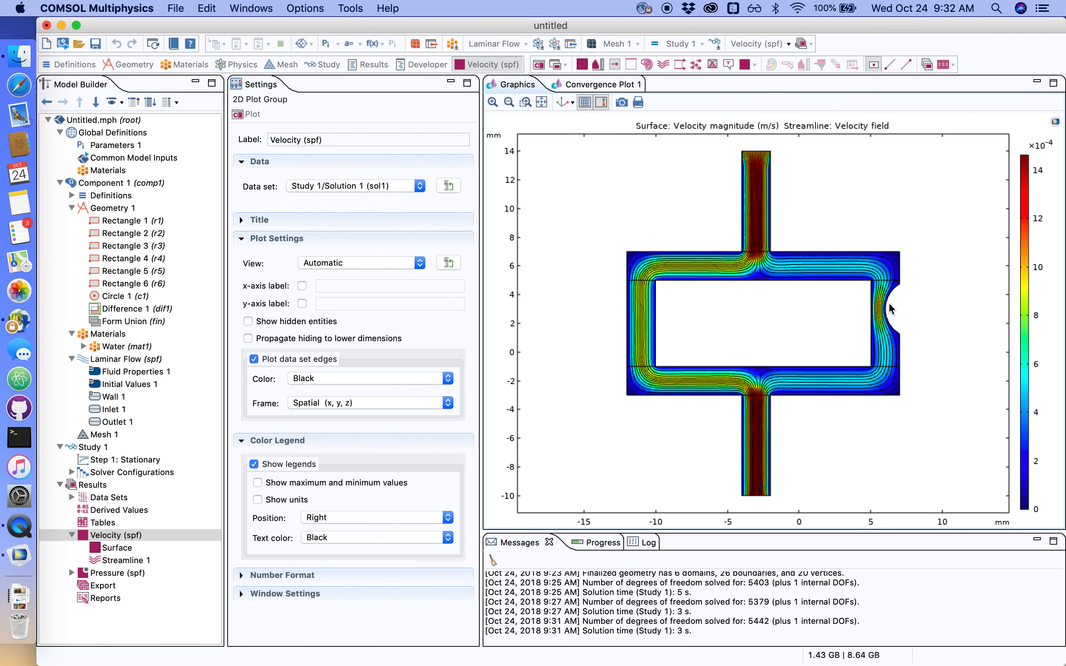